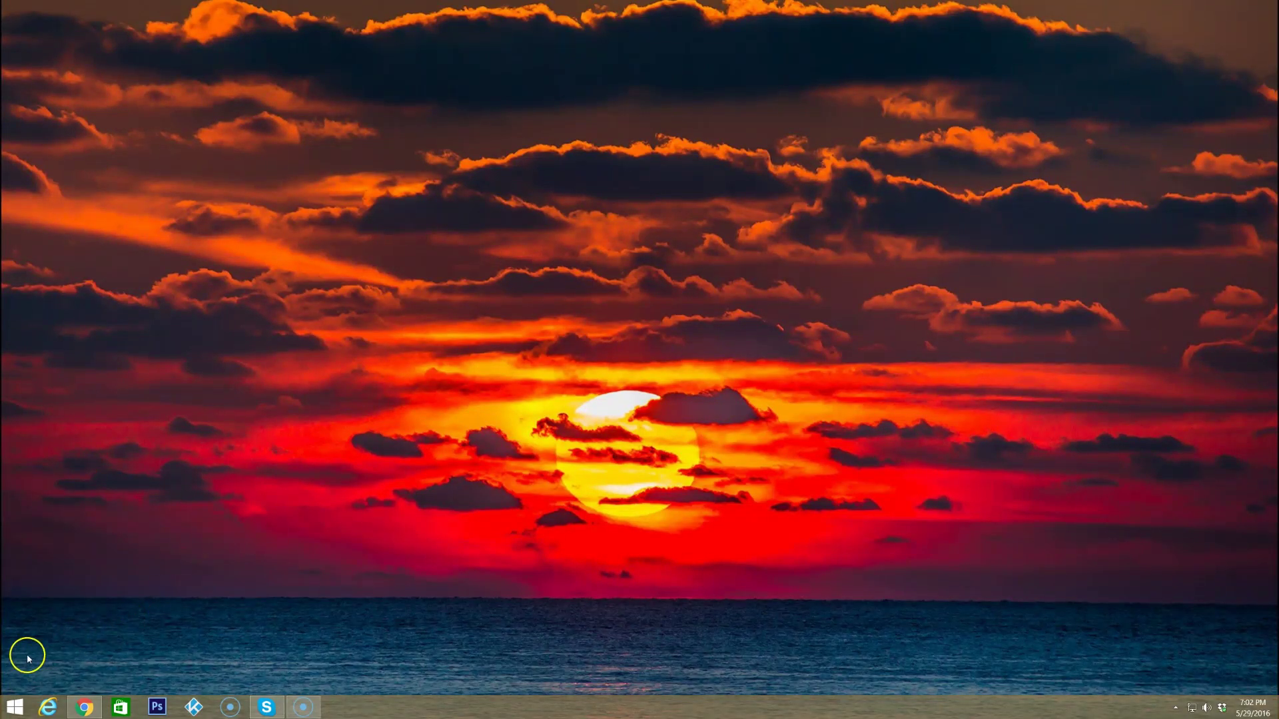
- Bring up the Splashtop Chrome window's thumbnail from the taskbar icon
mouse_move(86, 711)
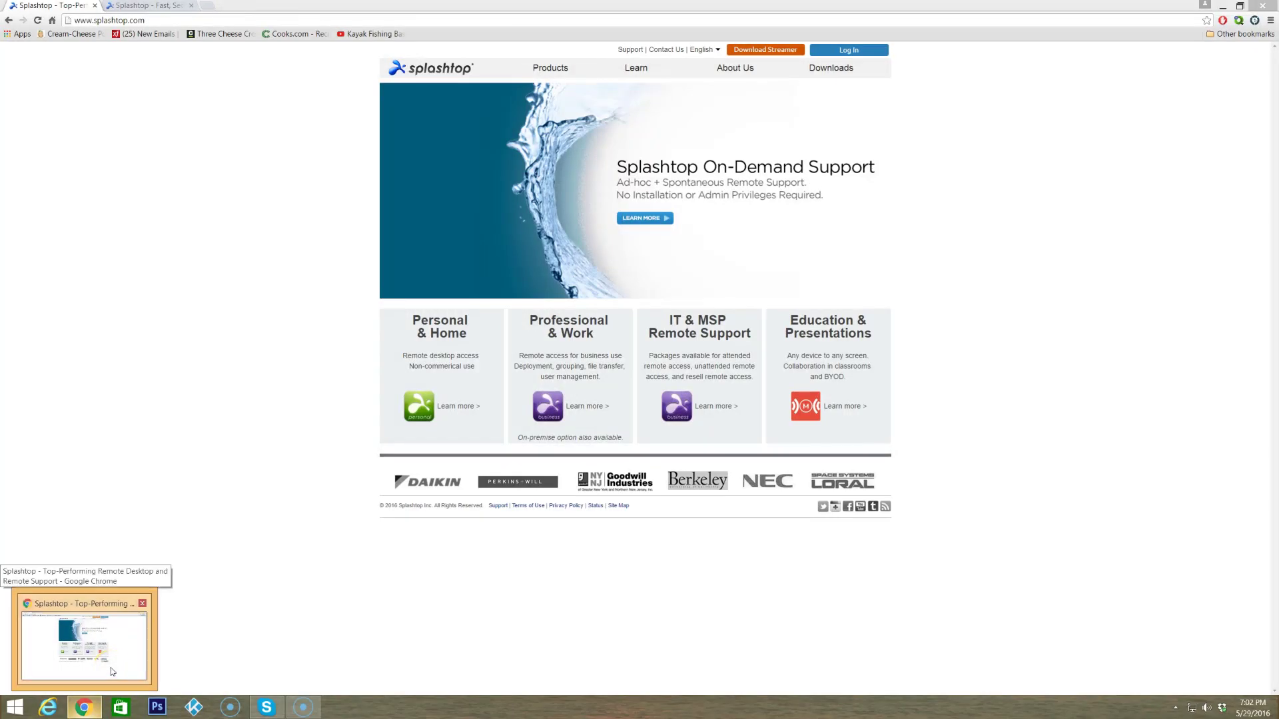
- Bring the Splashtop page forward and box the logo, splashtop.com address and four product categories in red
click(83, 643)
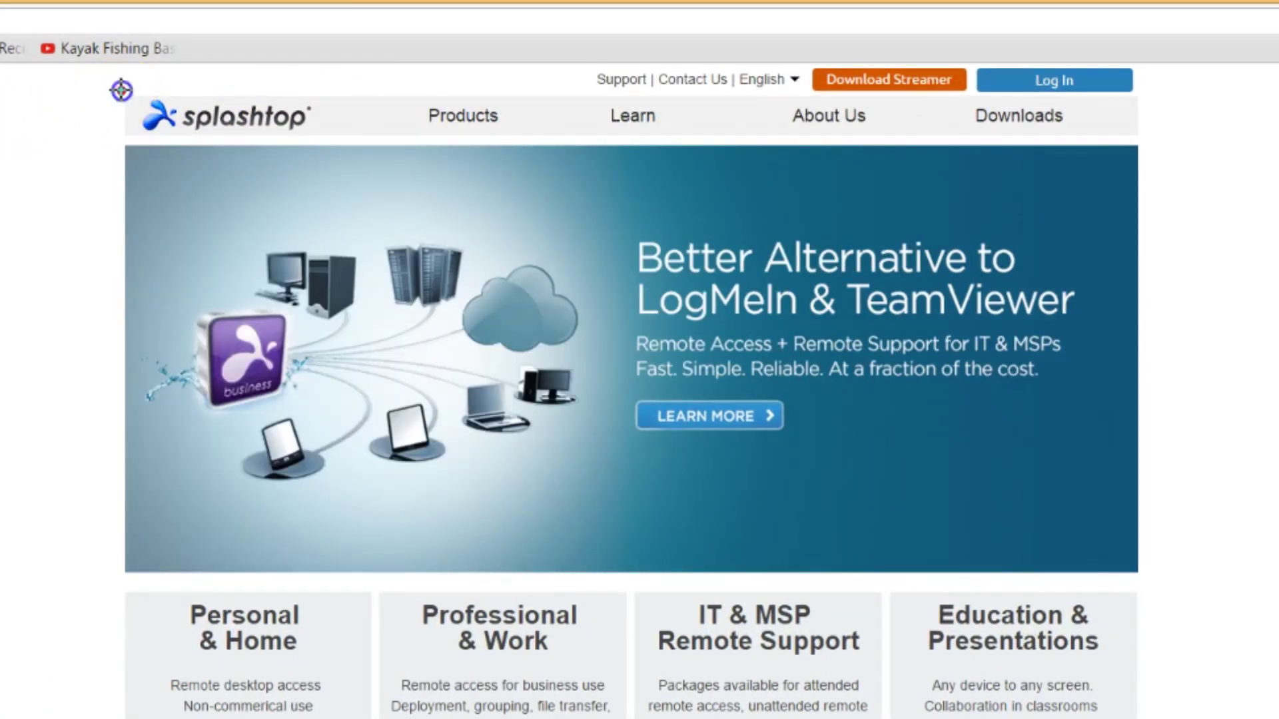
mouse_move(118, 89)
mouse_down()
mouse_move(128, 130)
mouse_move(322, 127)
mouse_up()
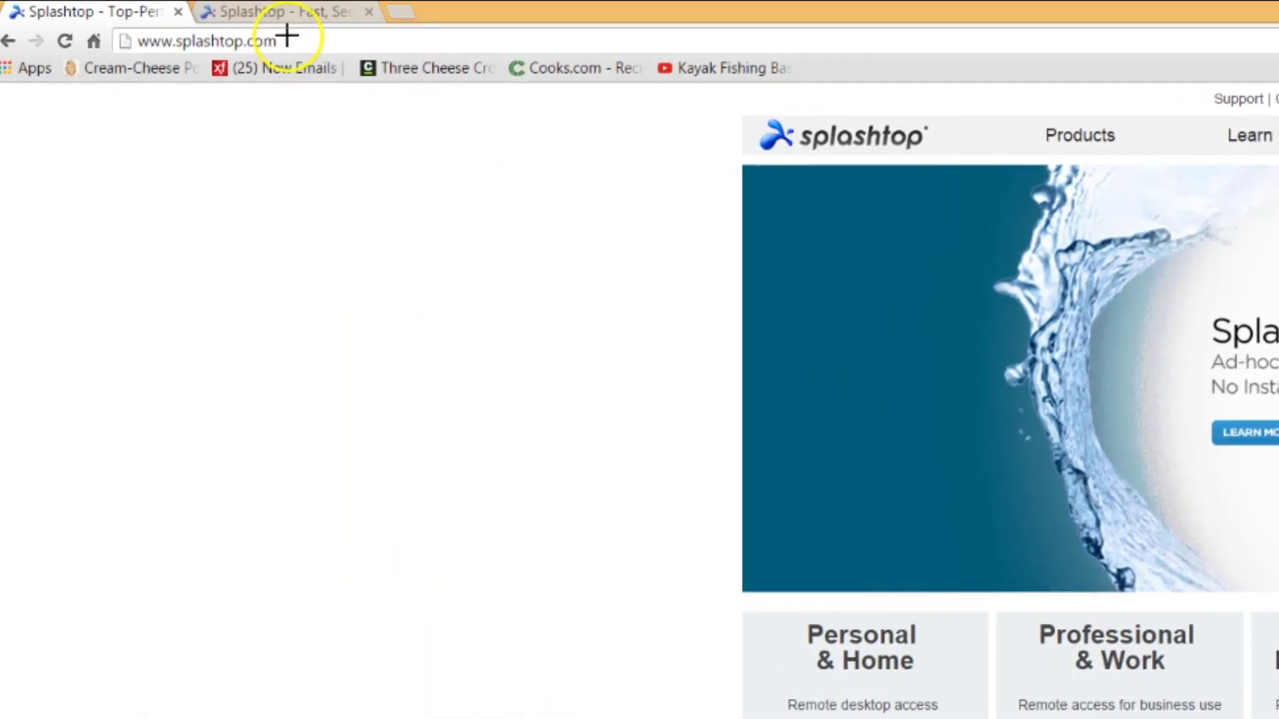
mouse_move(288, 30)
mouse_down()
mouse_move(228, 56)
mouse_move(114, 59)
mouse_up()
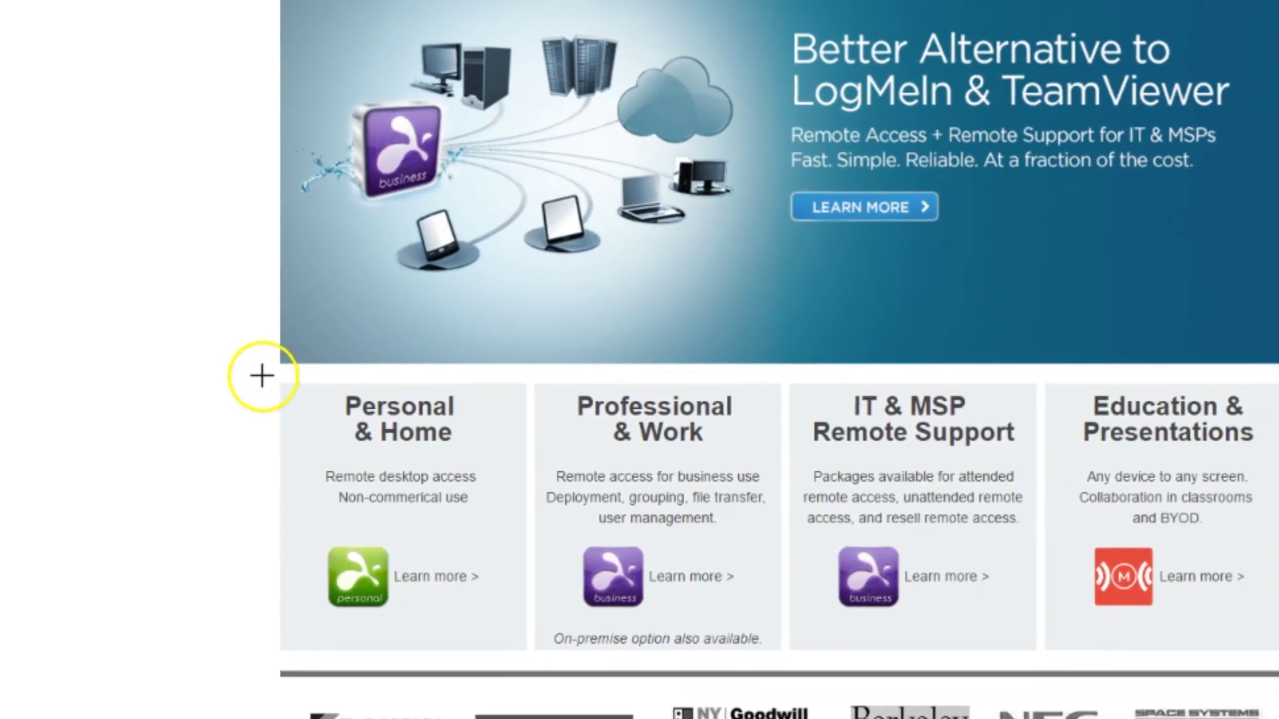
mouse_move(365, 426)
mouse_down()
mouse_move(414, 541)
mouse_move(690, 607)
mouse_move(1120, 655)
mouse_up()
mouse_move(844, 518)
mouse_down()
mouse_move(1140, 542)
mouse_move(1135, 570)
mouse_up()
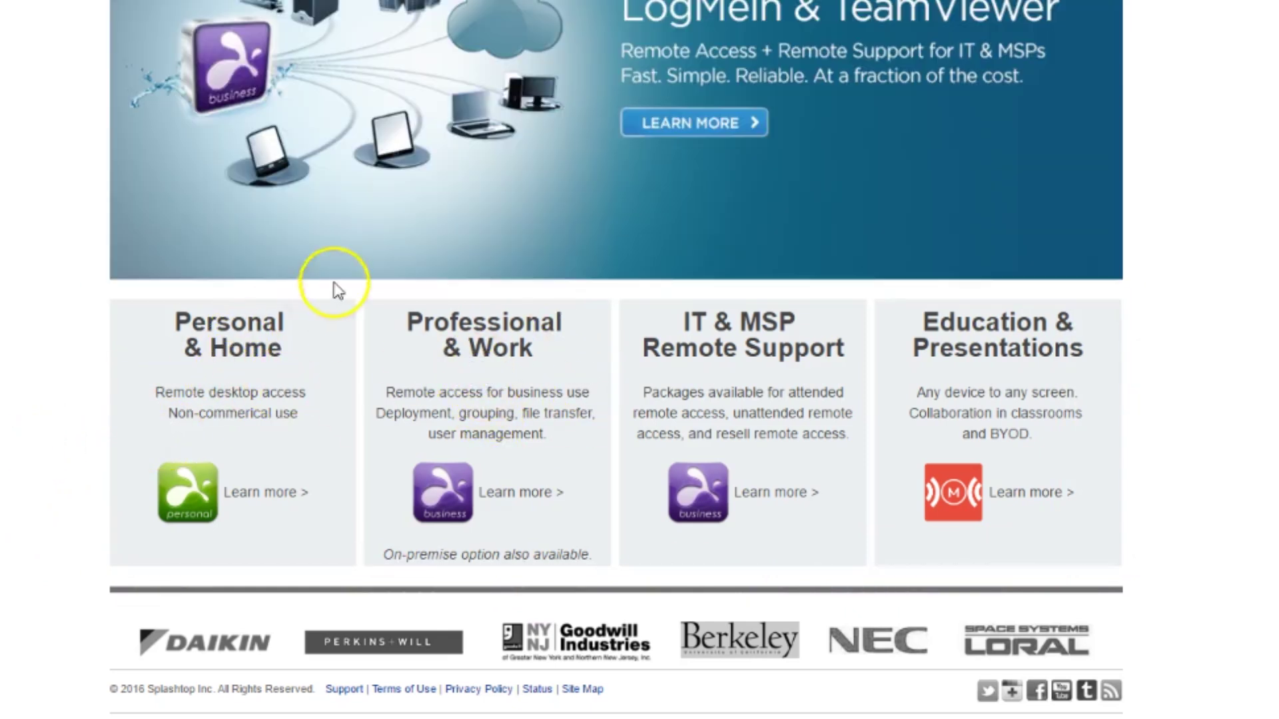
- Open the Splashtop Personal page and mark the FREE tag, $16.99/yr note and Business-only File Transfer
click(182, 501)
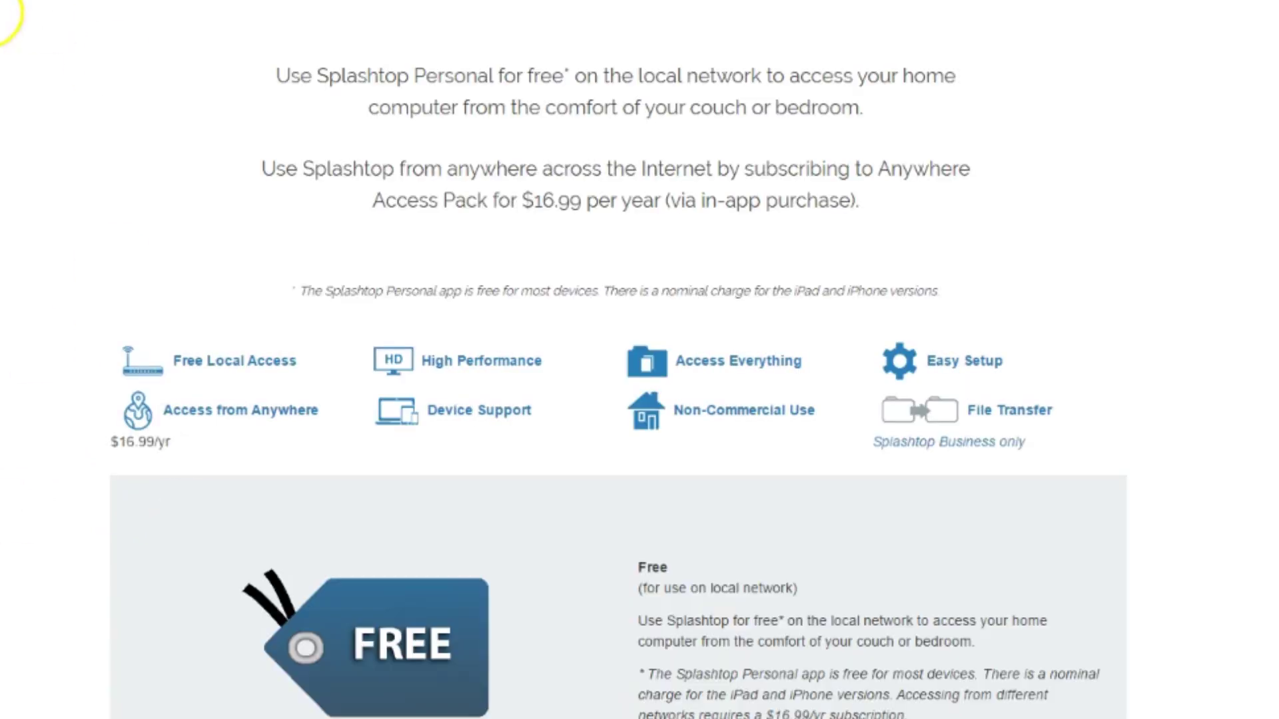
scroll(280, 336, down, 1)
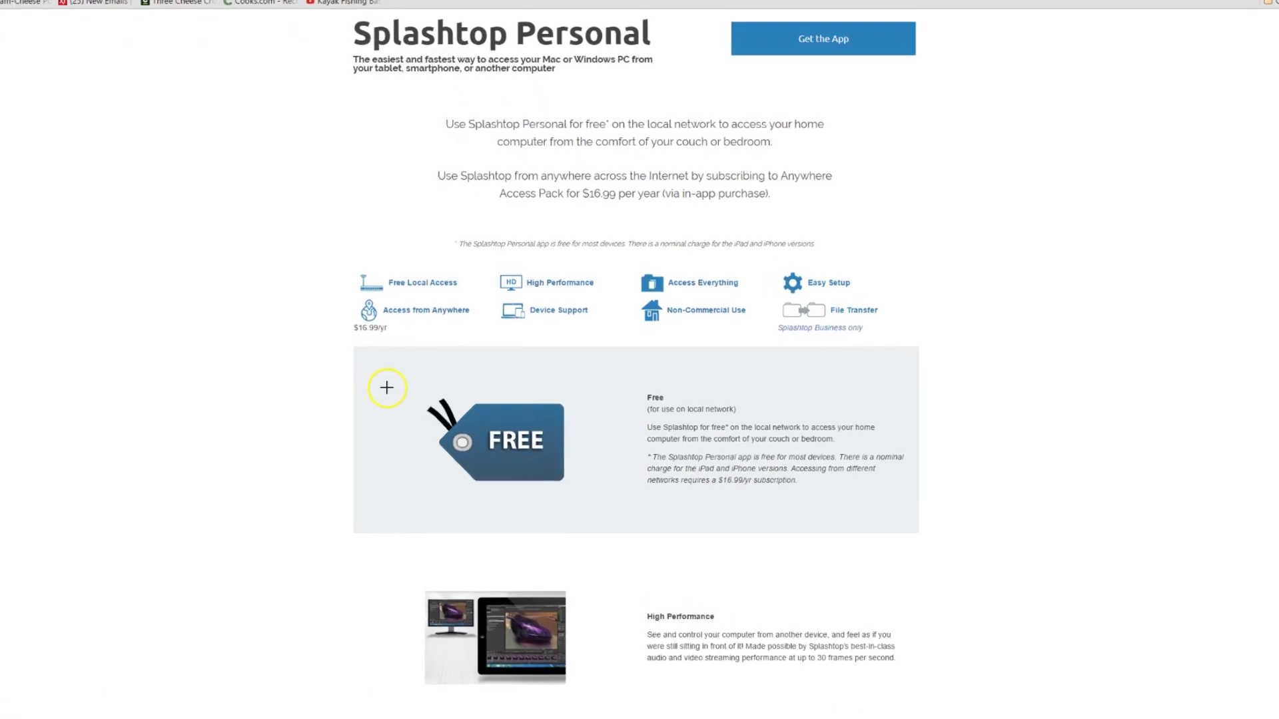
mouse_move(363, 377)
mouse_down()
mouse_move(590, 506)
mouse_move(578, 549)
mouse_up()
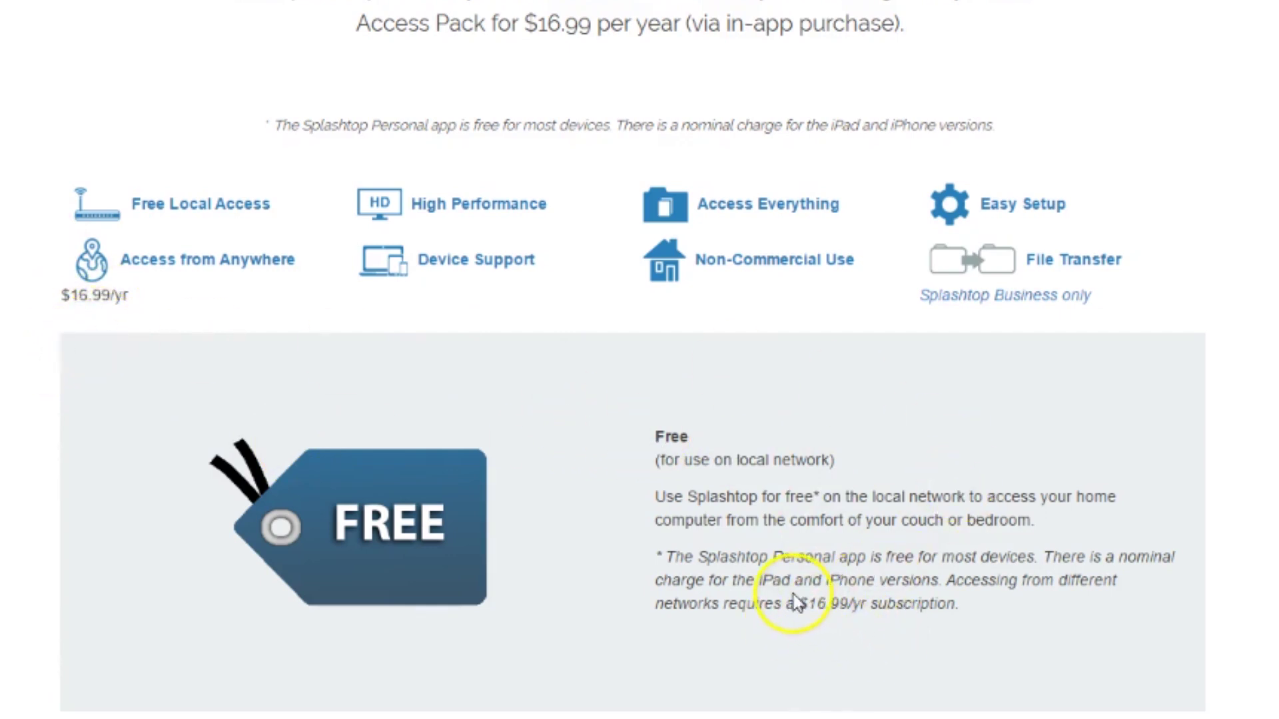
mouse_move(773, 561)
mouse_down()
mouse_move(928, 626)
mouse_move(974, 622)
mouse_up()
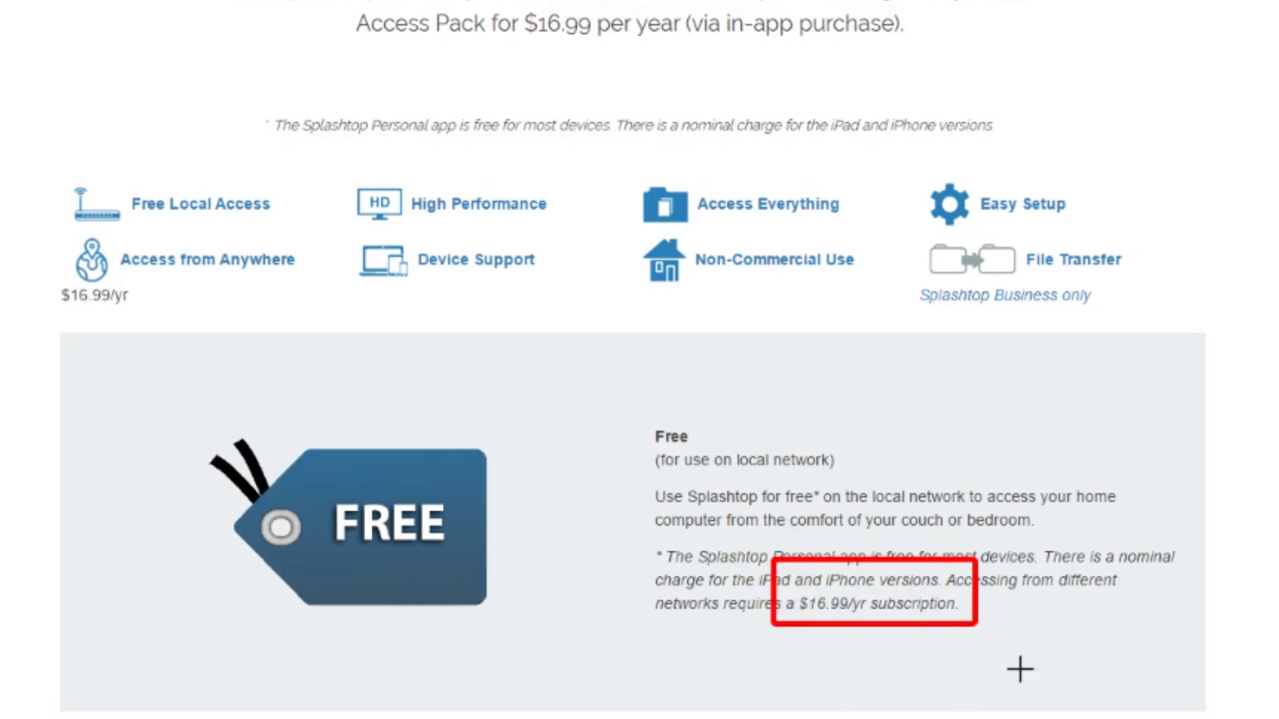
key(Escape)
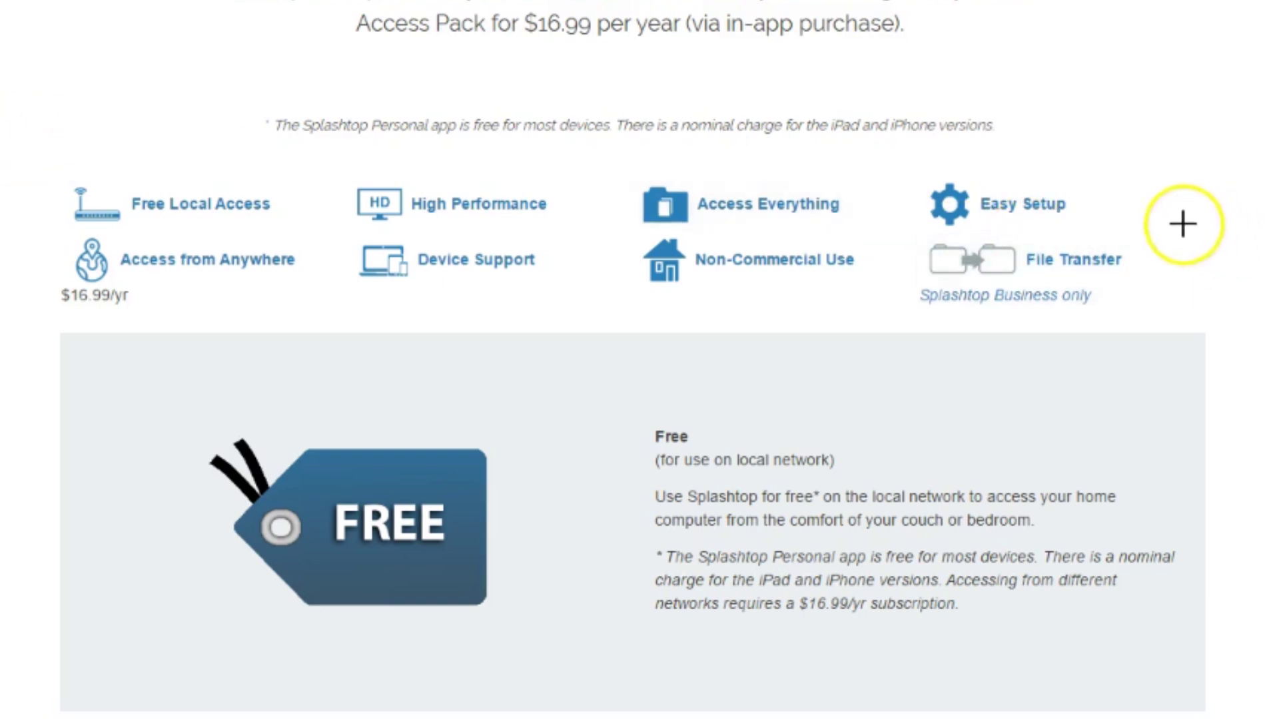
mouse_move(1152, 218)
mouse_down()
mouse_move(1136, 286)
mouse_move(903, 319)
mouse_up()
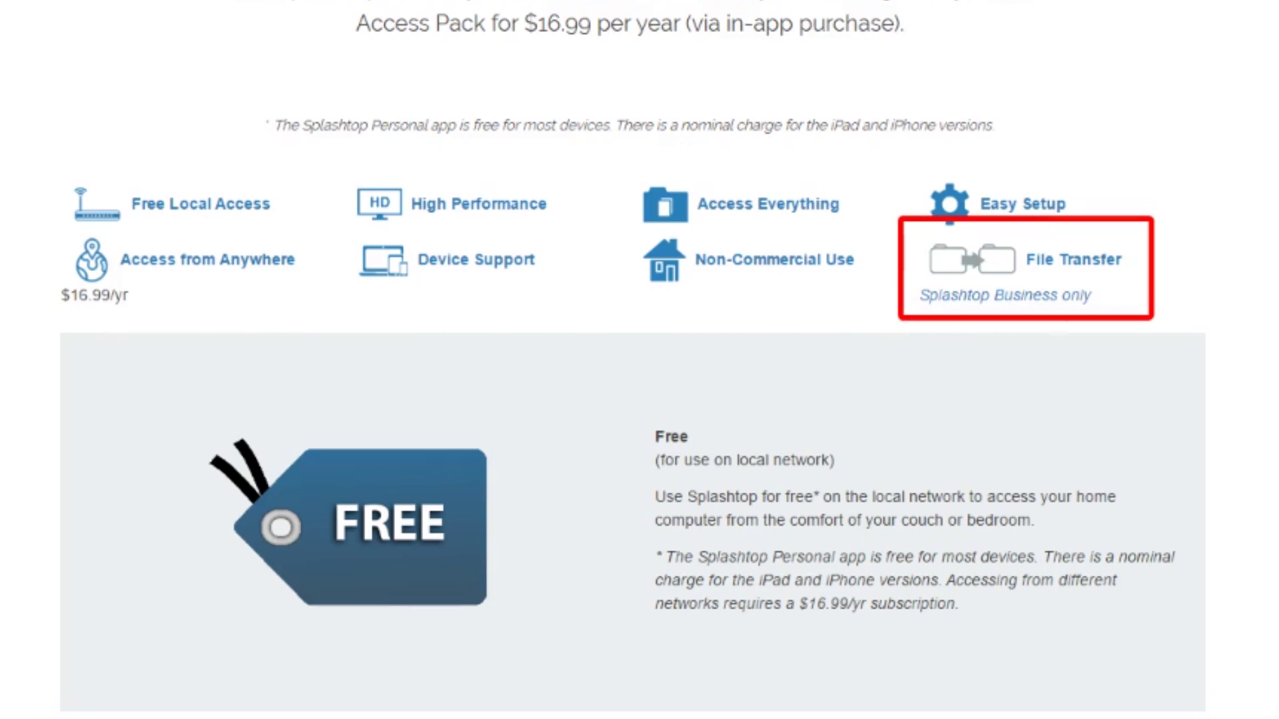
key(Escape)
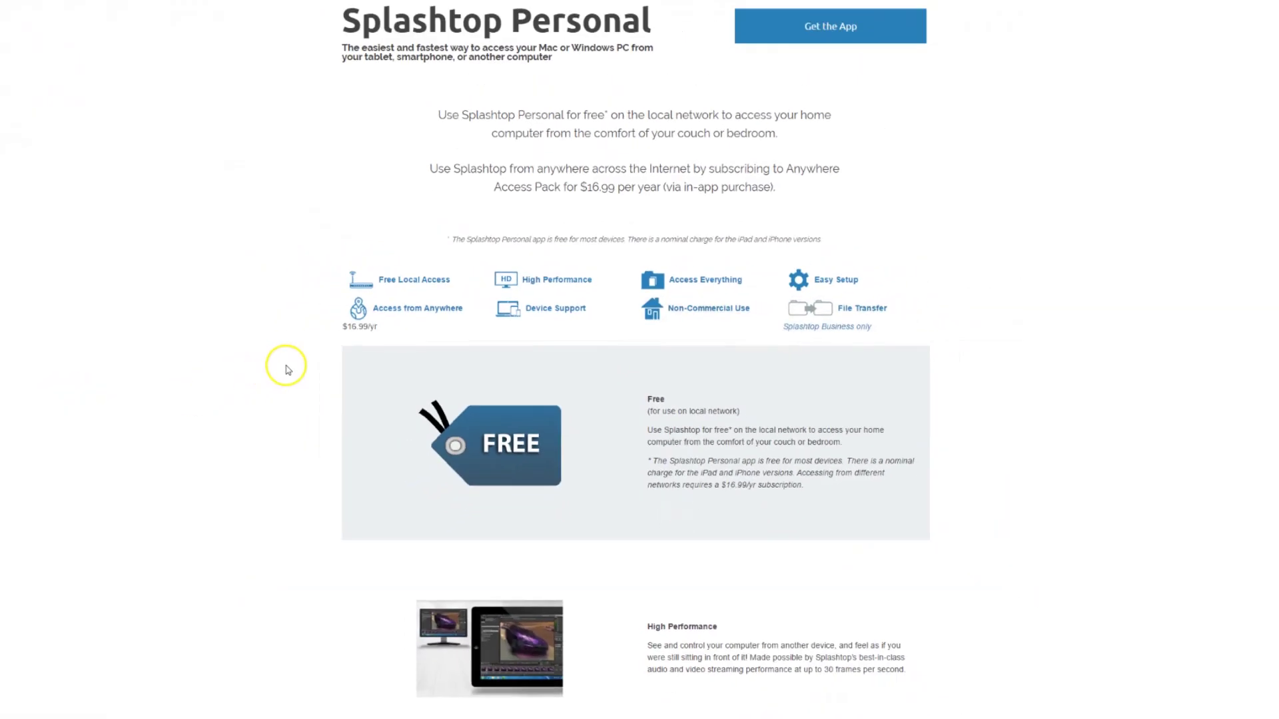
- Scroll down to the bottom of the Splashtop Personal page
scroll(268, 426, up, 1)
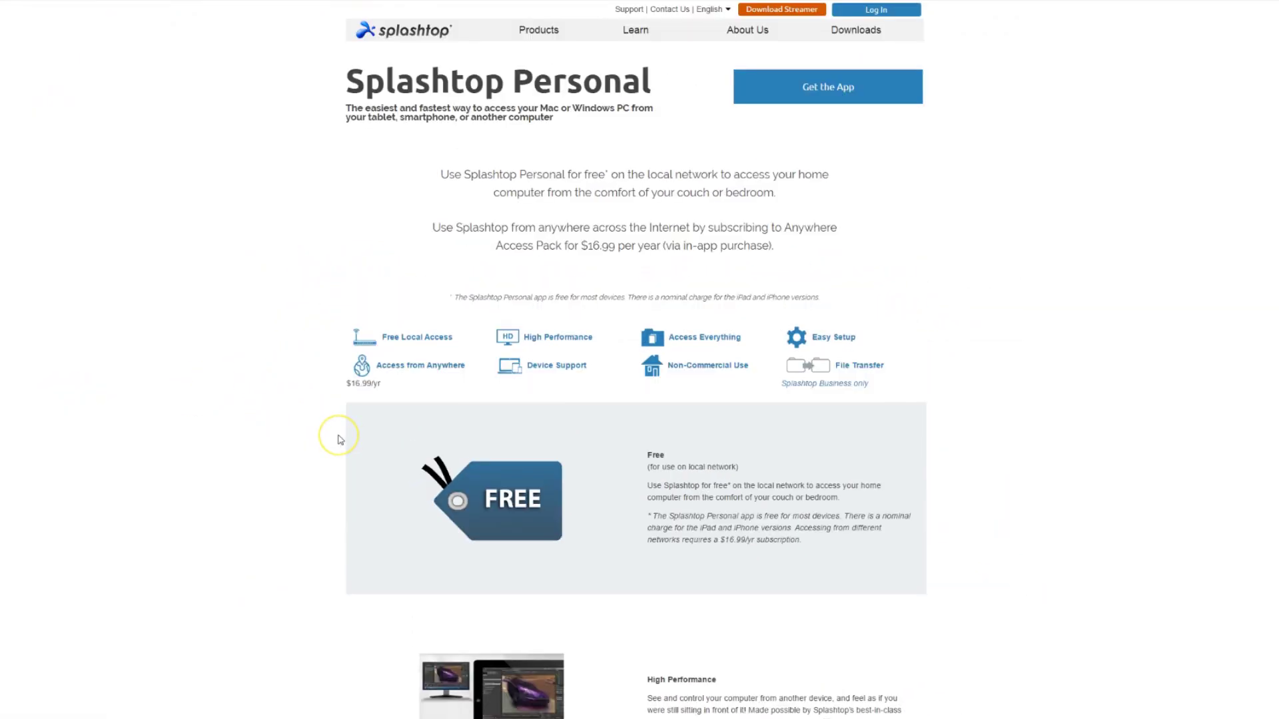
scroll(340, 439, down, 3)
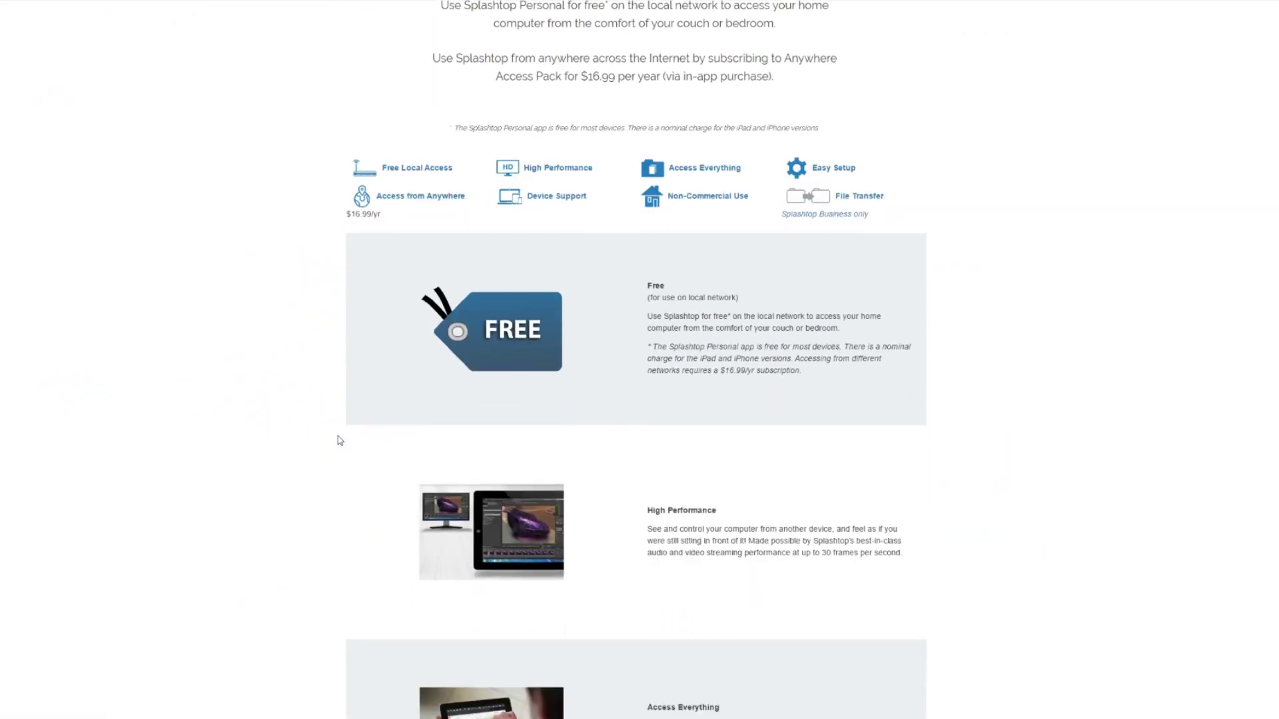
scroll(340, 441, down, 3)
scroll(340, 441, down, 2)
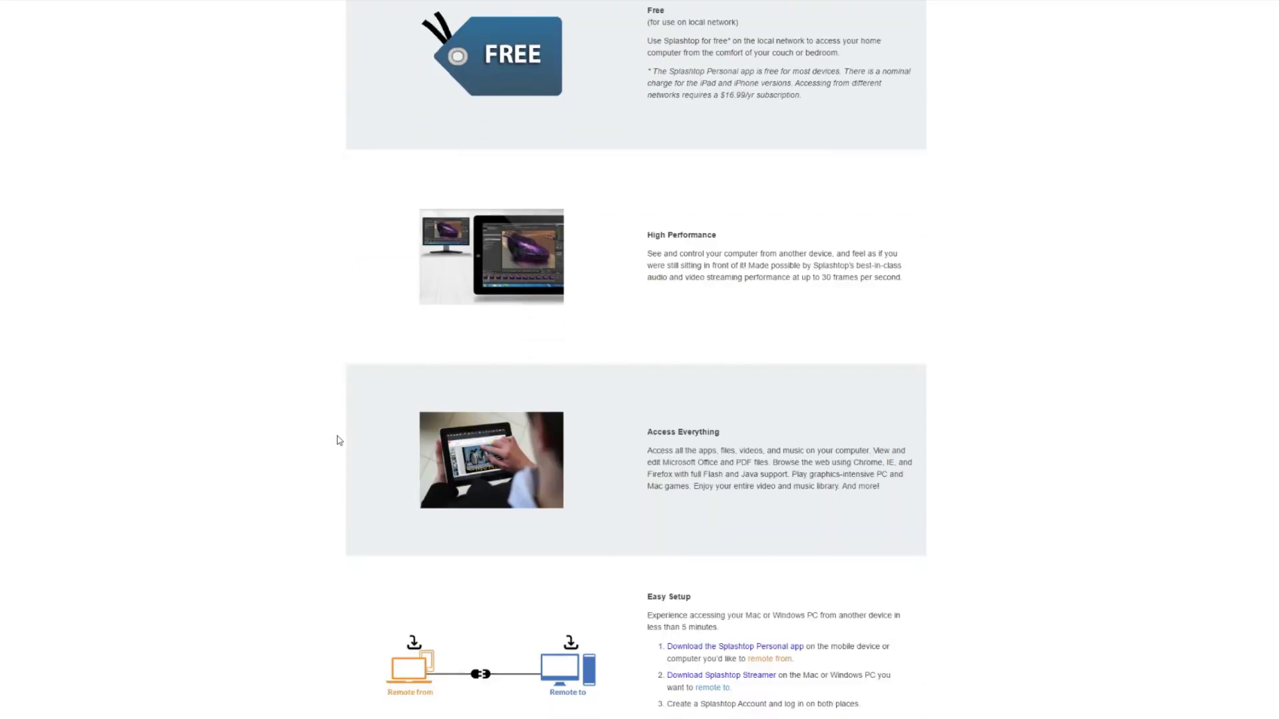
scroll(340, 440, down, 1)
scroll(338, 441, down, 2)
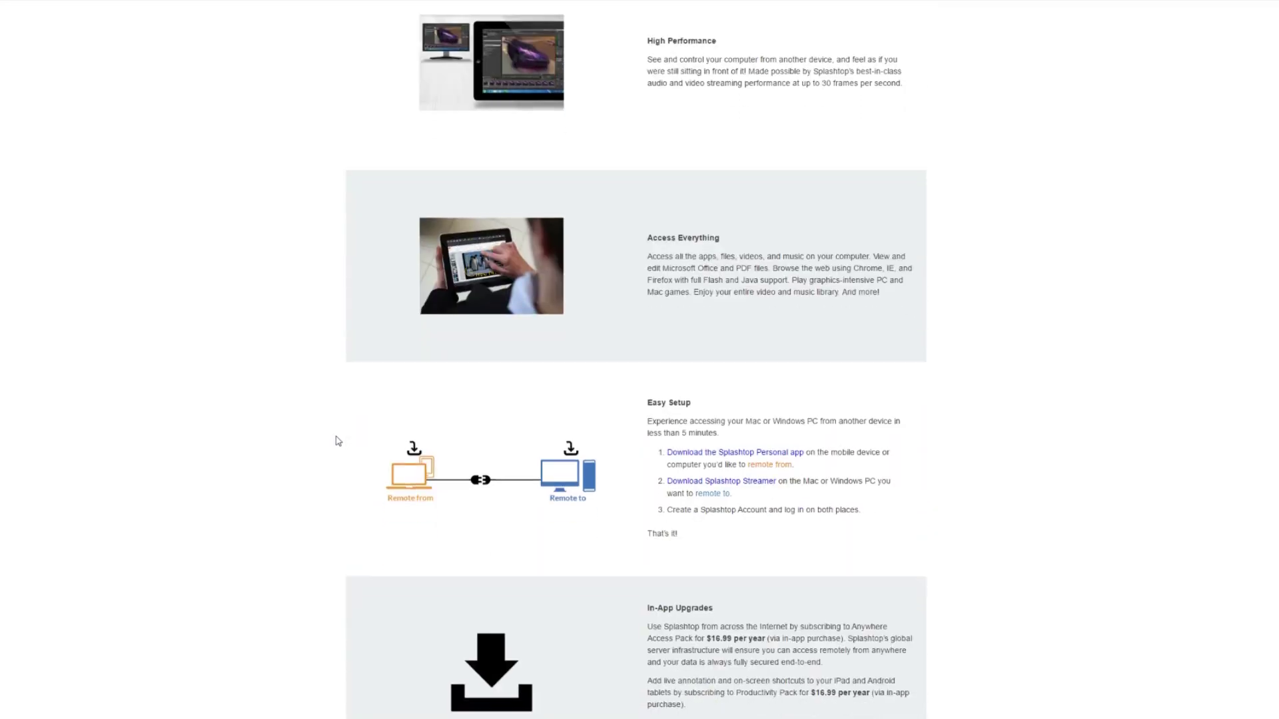
scroll(338, 441, down, 3)
scroll(338, 442, down, 3)
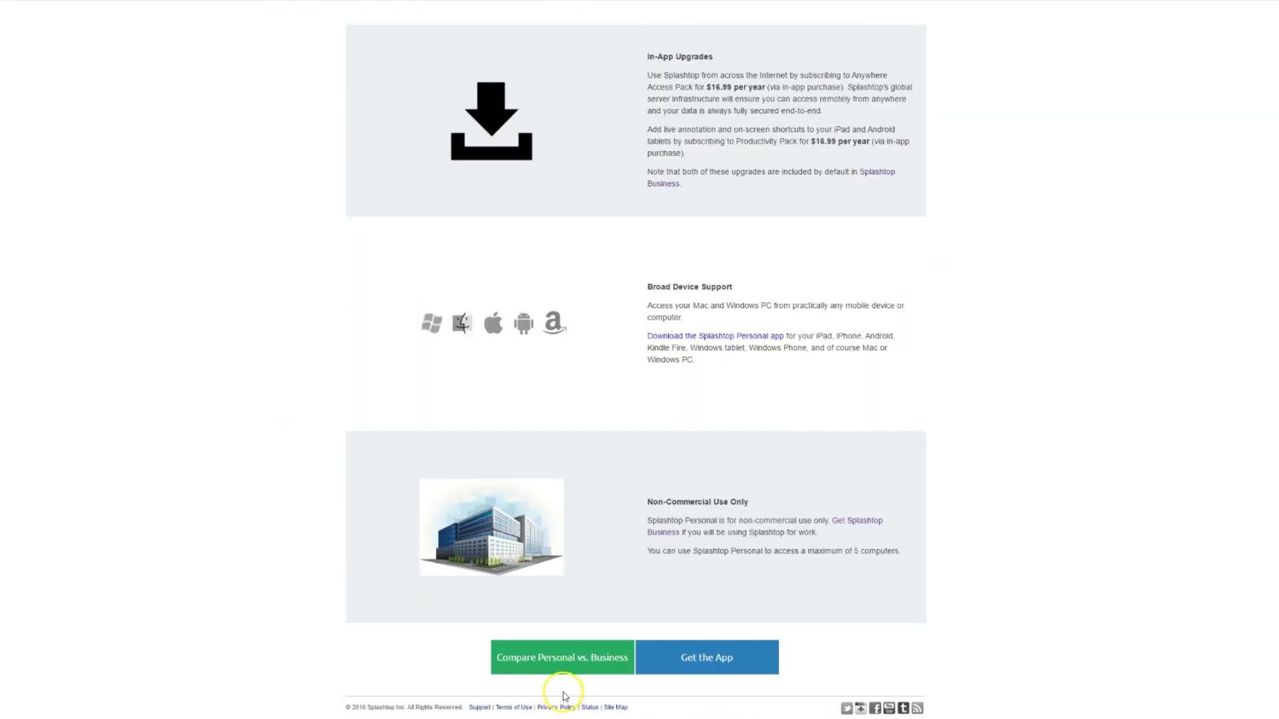
click(563, 665)
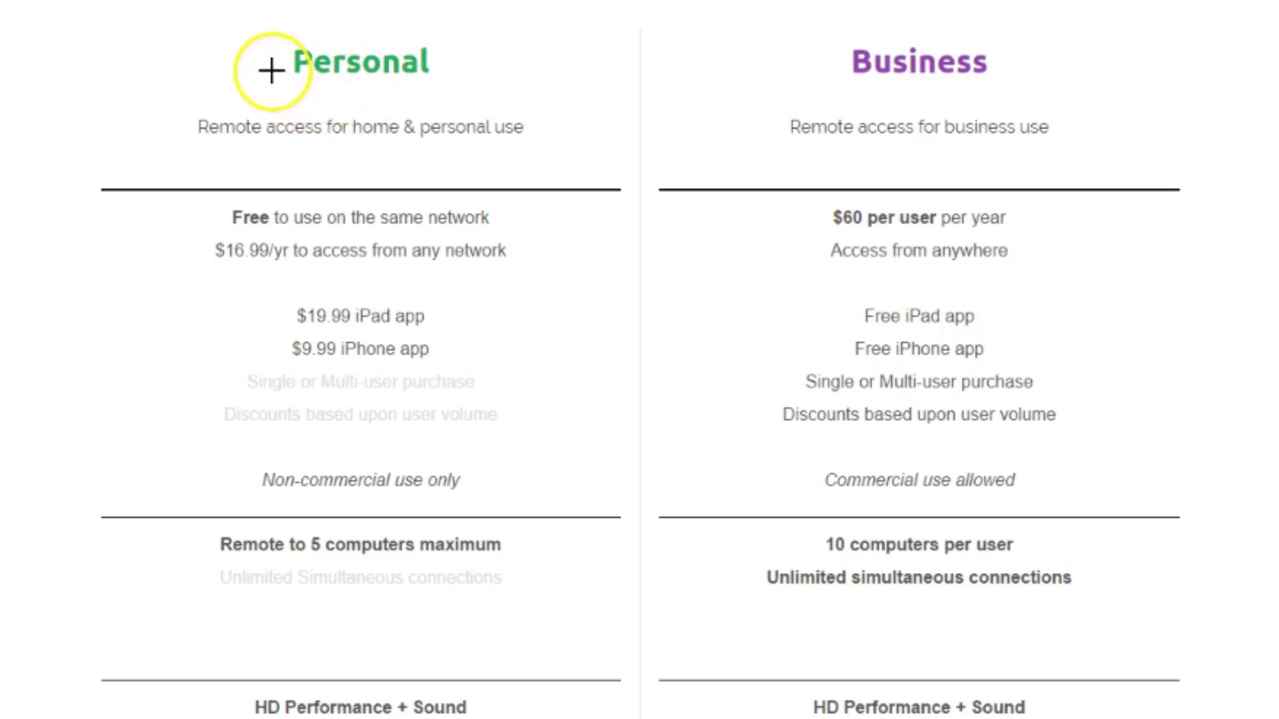
mouse_move(247, 24)
mouse_down()
mouse_move(828, 120)
mouse_move(1033, 104)
mouse_up()
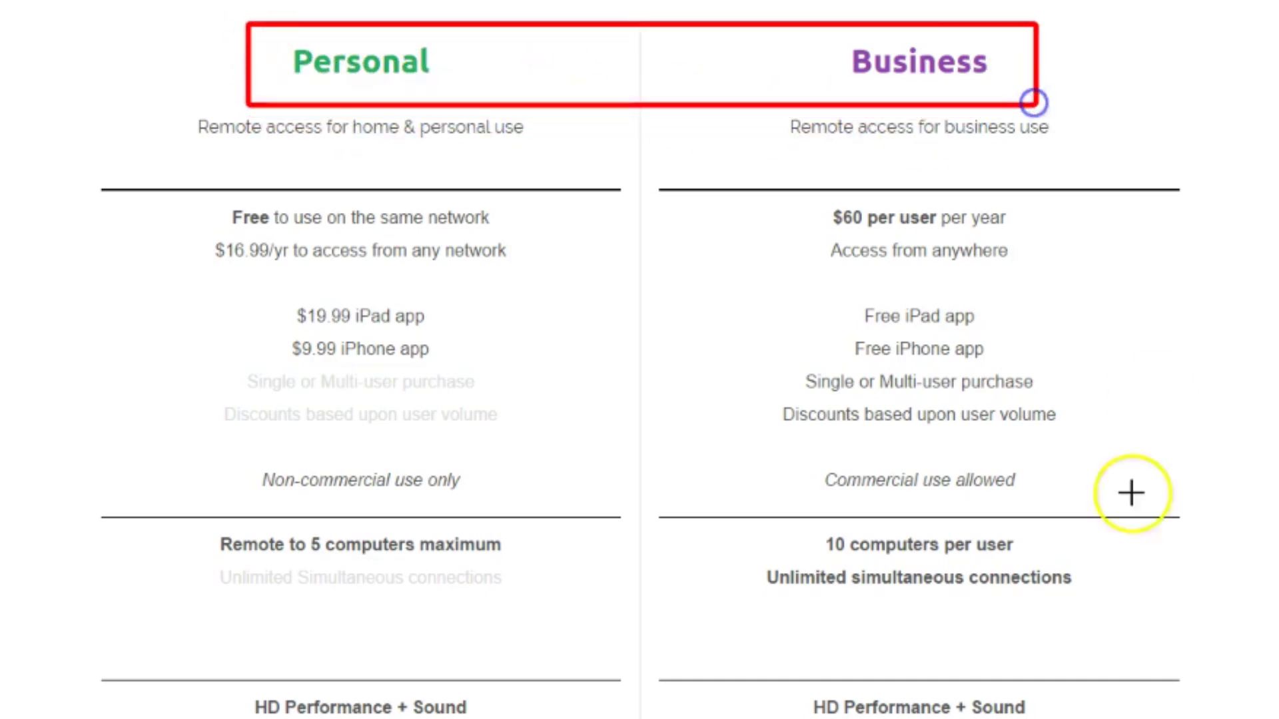
key(Escape)
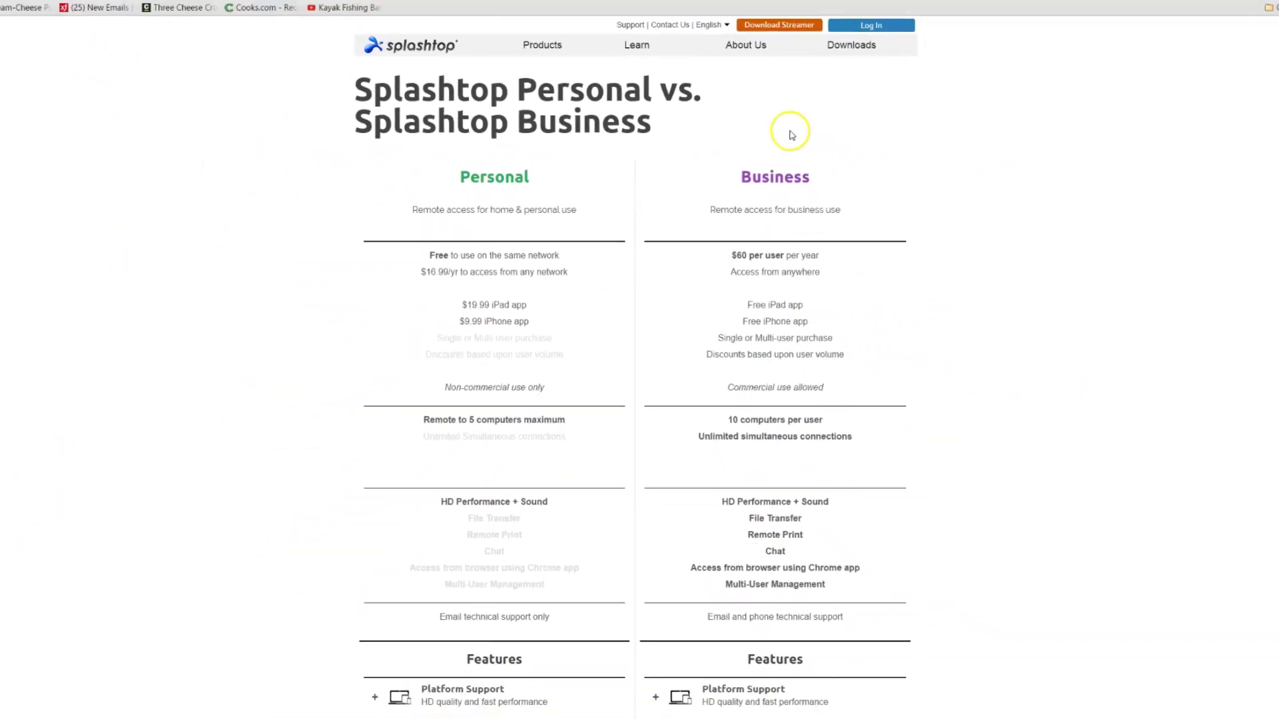
click(410, 45)
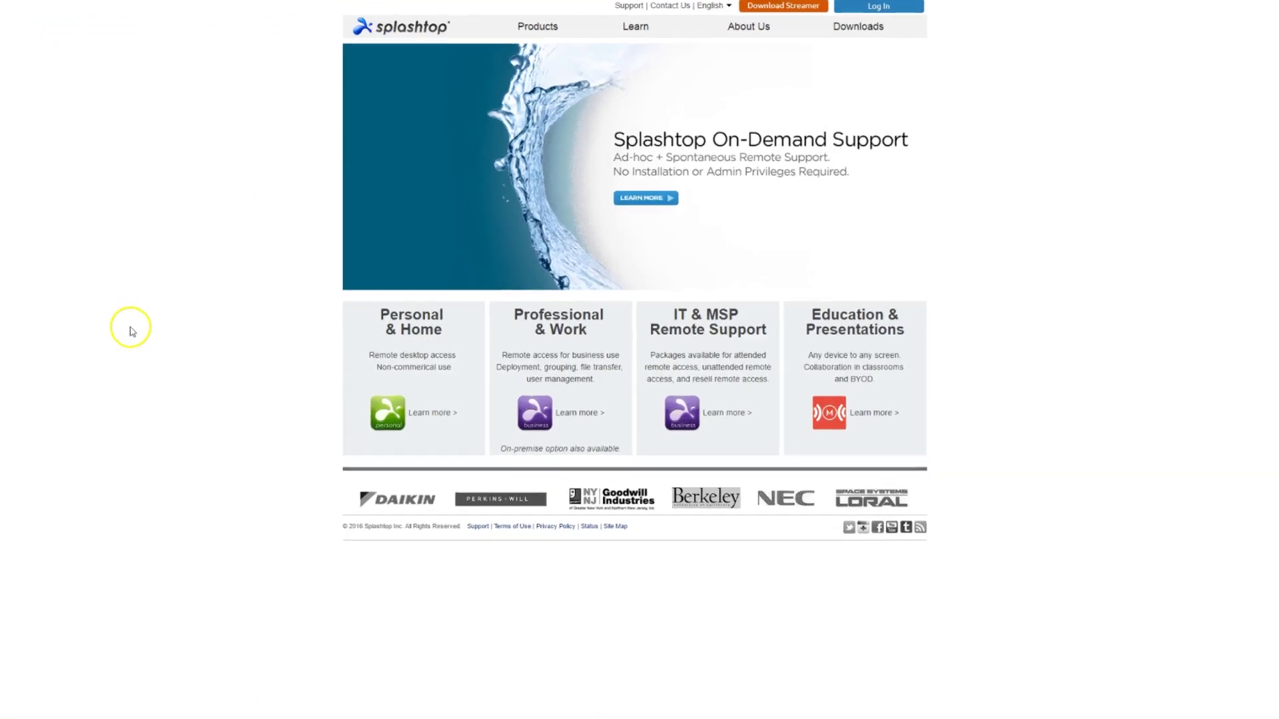
click(447, 439)
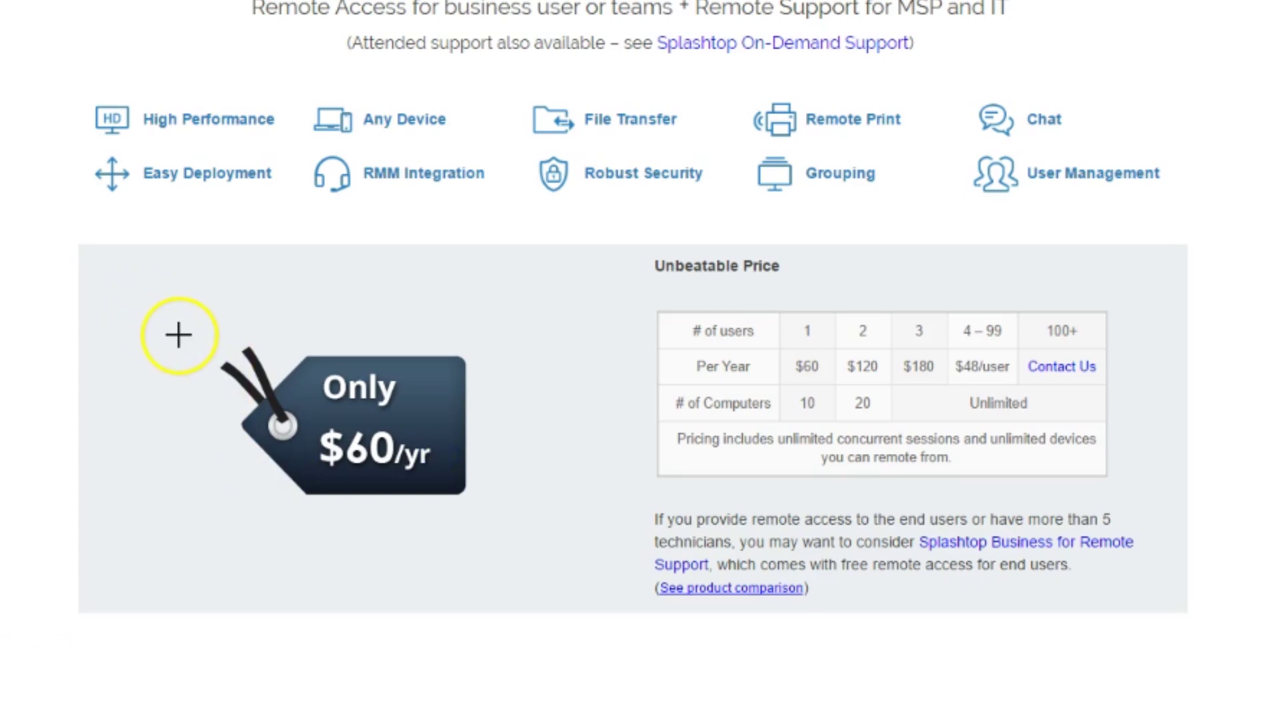
drag(179, 336, 503, 526)
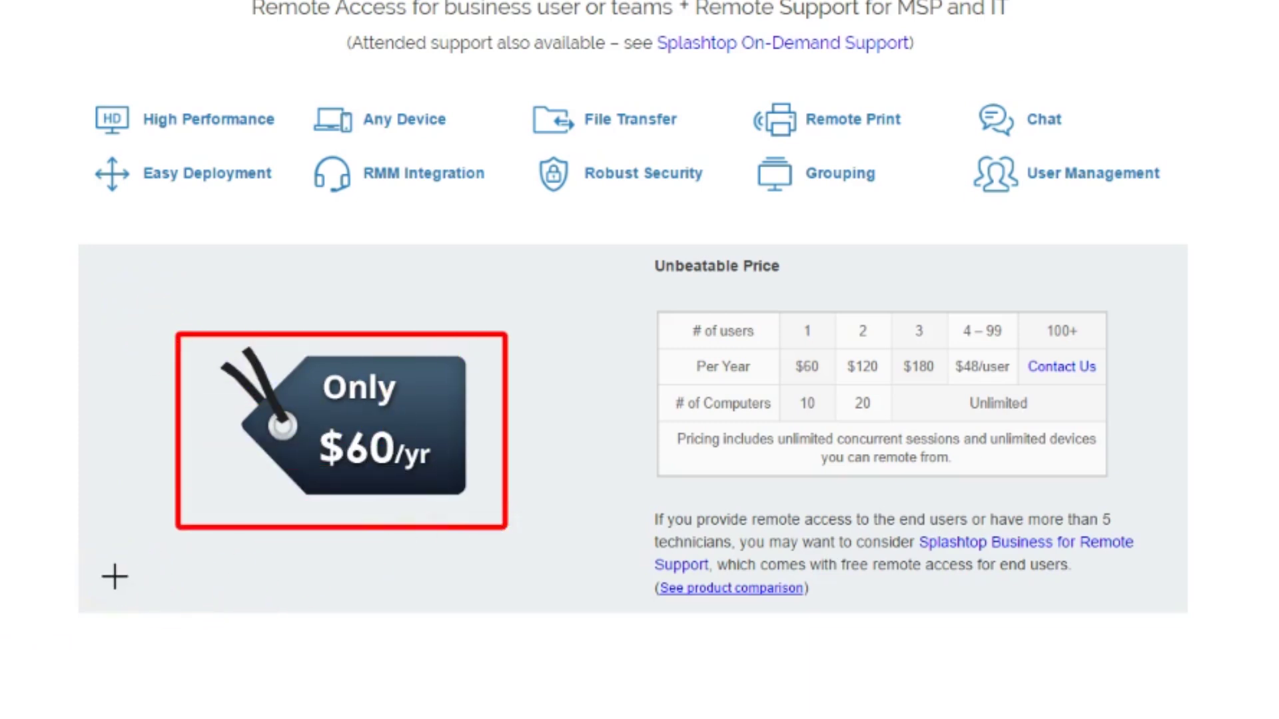
click(277, 486)
mouse_move(632, 295)
mouse_down()
mouse_move(837, 437)
mouse_move(1120, 481)
mouse_up()
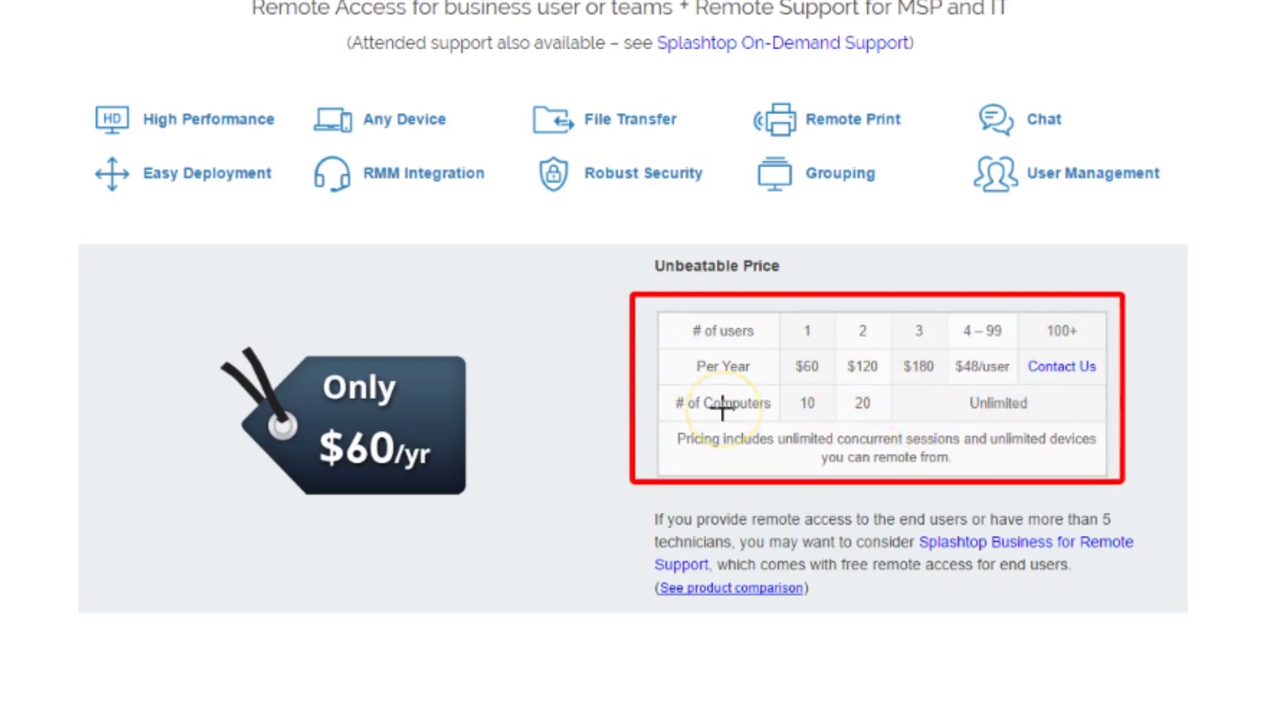
drag(722, 408, 844, 391)
key(Escape)
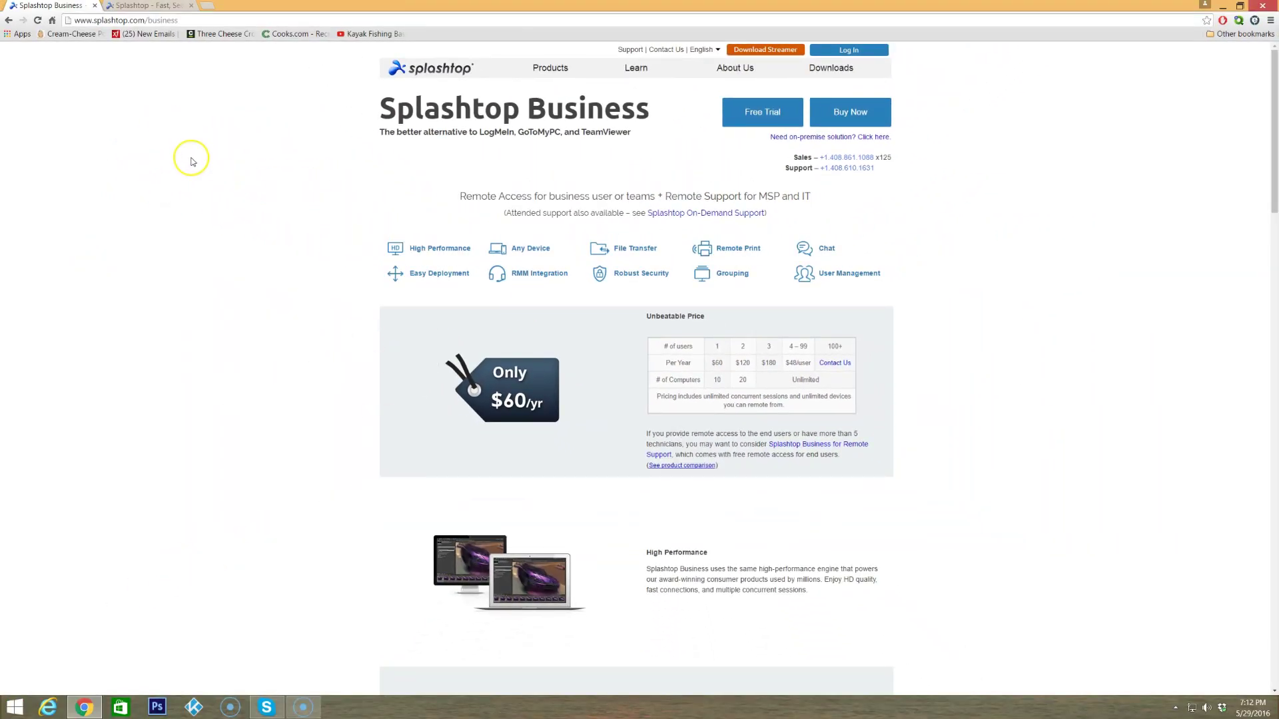
- Switch to the my.splashtop.com tab and outline the list of five deployed computers
click(161, 8)
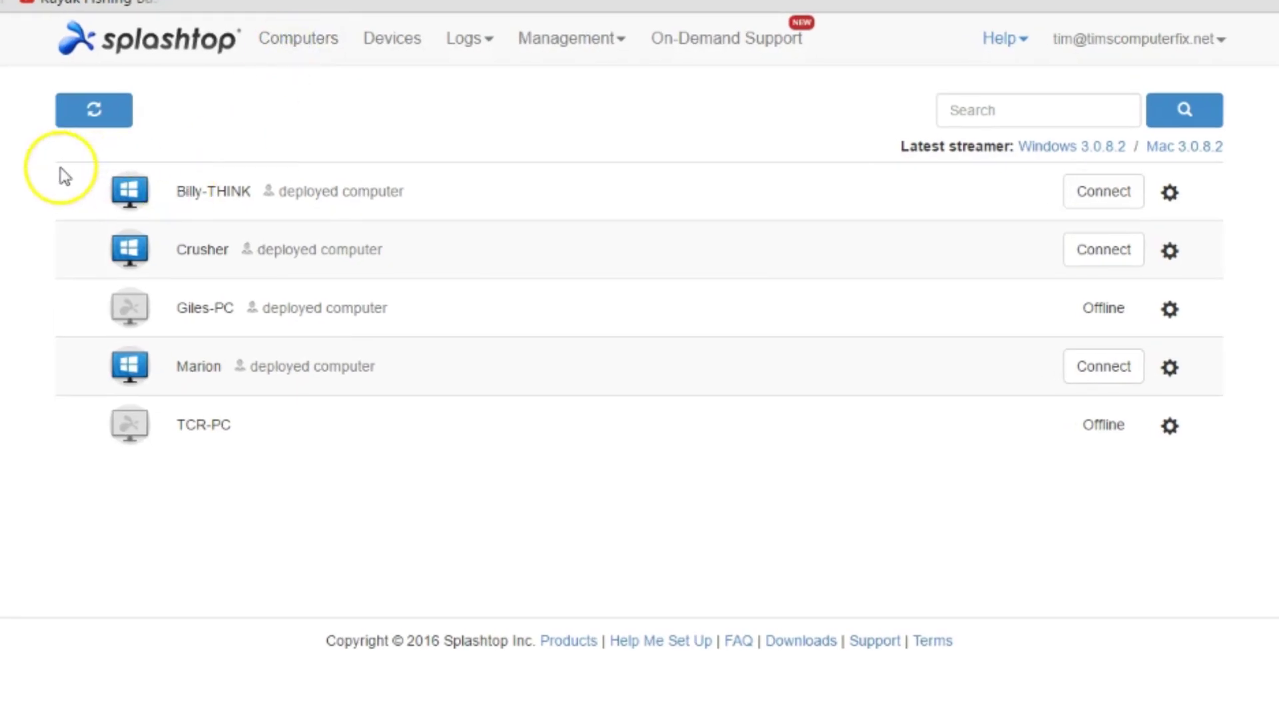
mouse_move(56, 160)
mouse_down()
mouse_move(168, 183)
mouse_move(191, 251)
mouse_move(209, 481)
mouse_up()
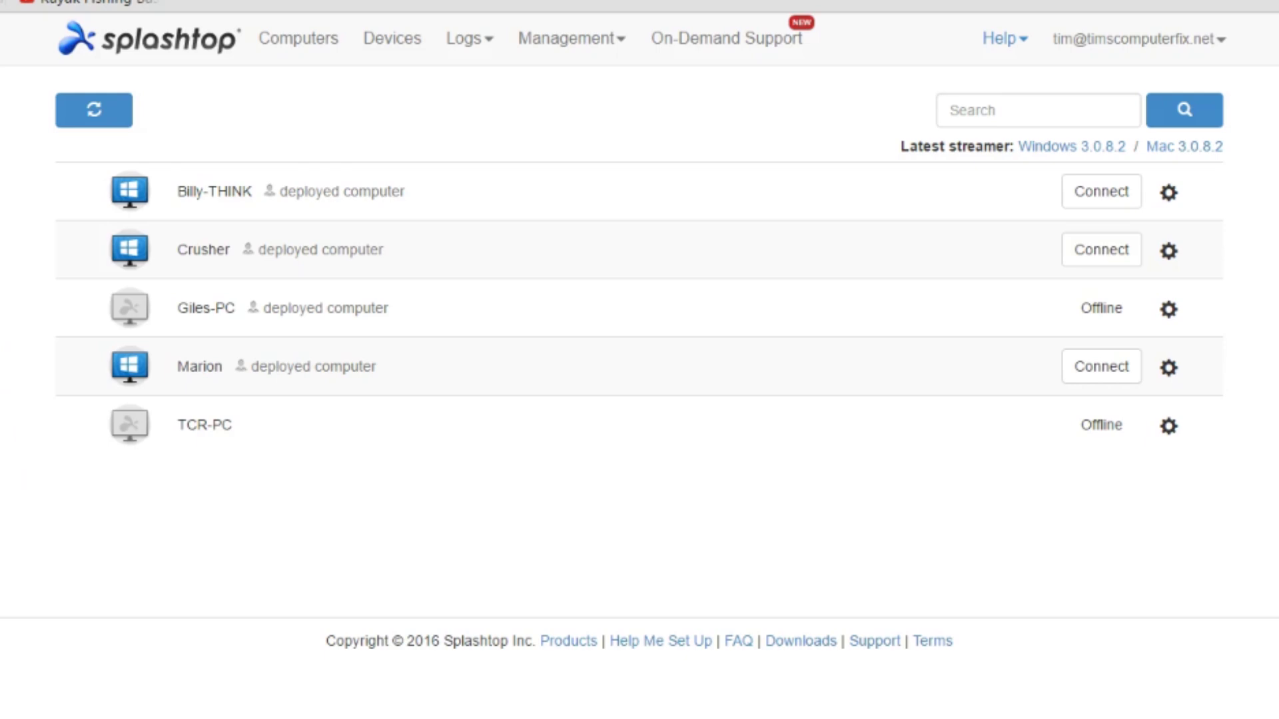
- Go to Management > Deployment to see the Customer and Polar Air packages
click(533, 42)
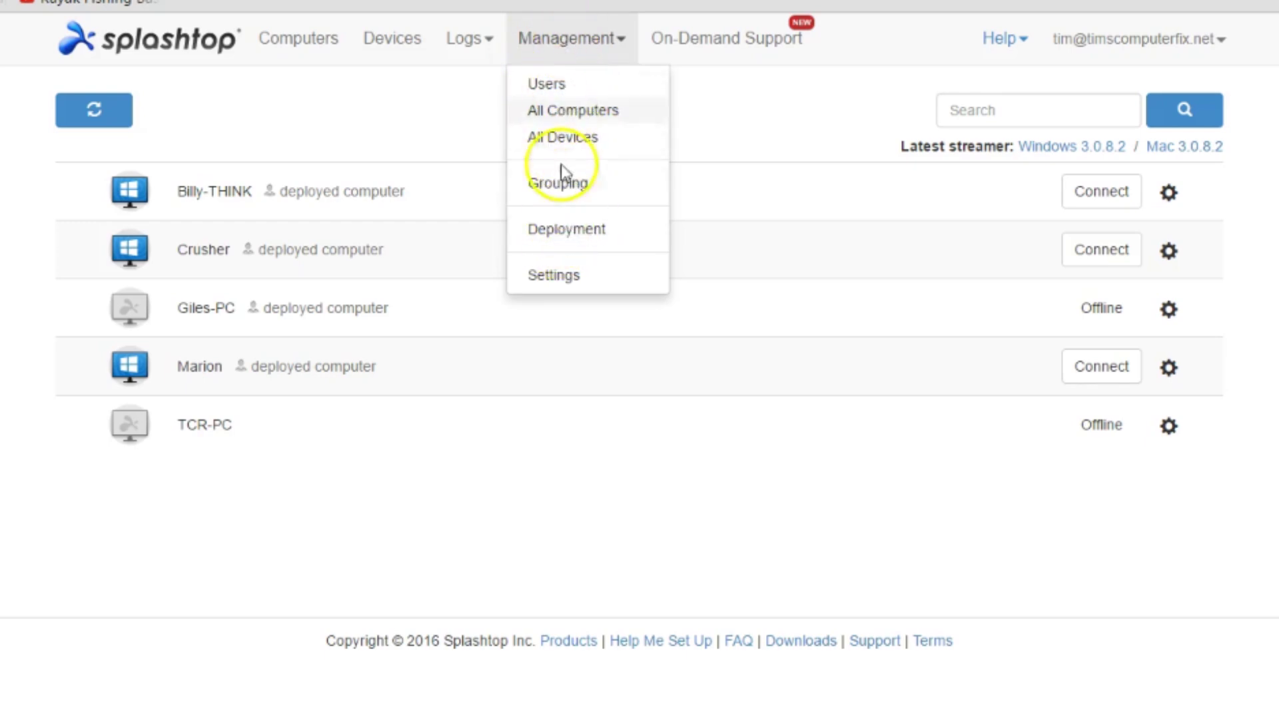
click(564, 240)
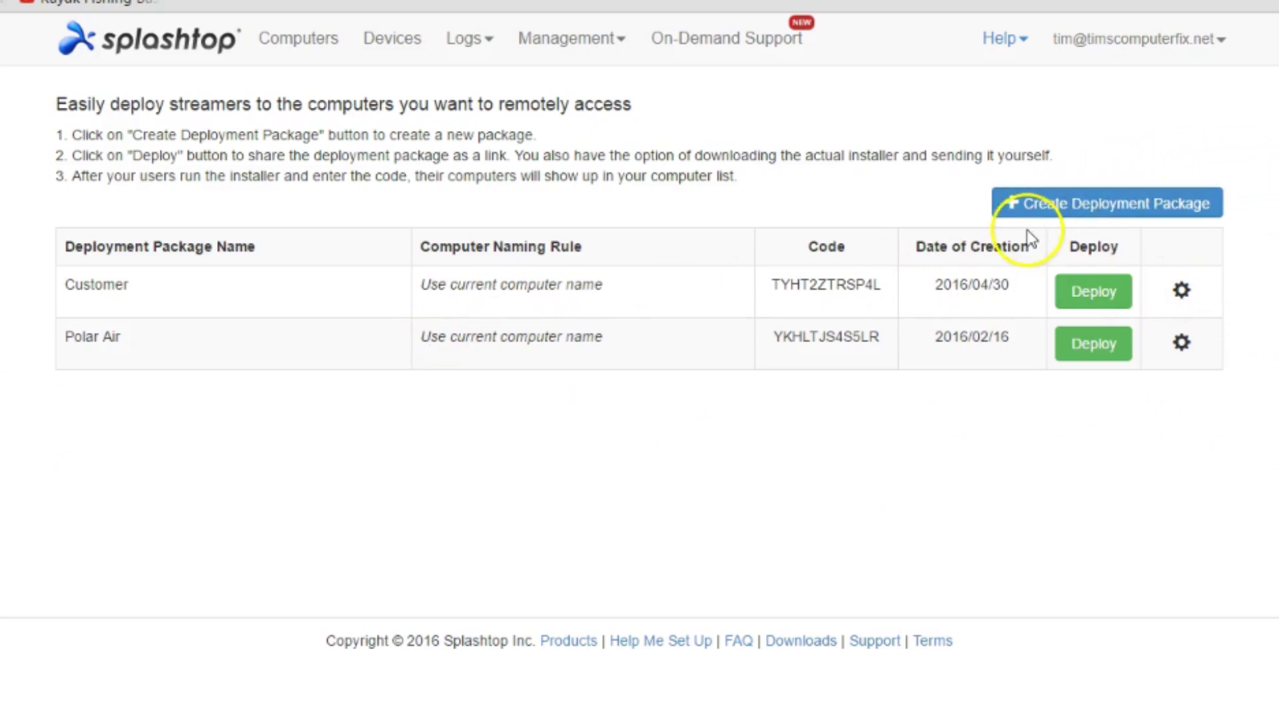
- Start a new deployment package named 'Test', outlining the name and computer-name fields
click(1123, 212)
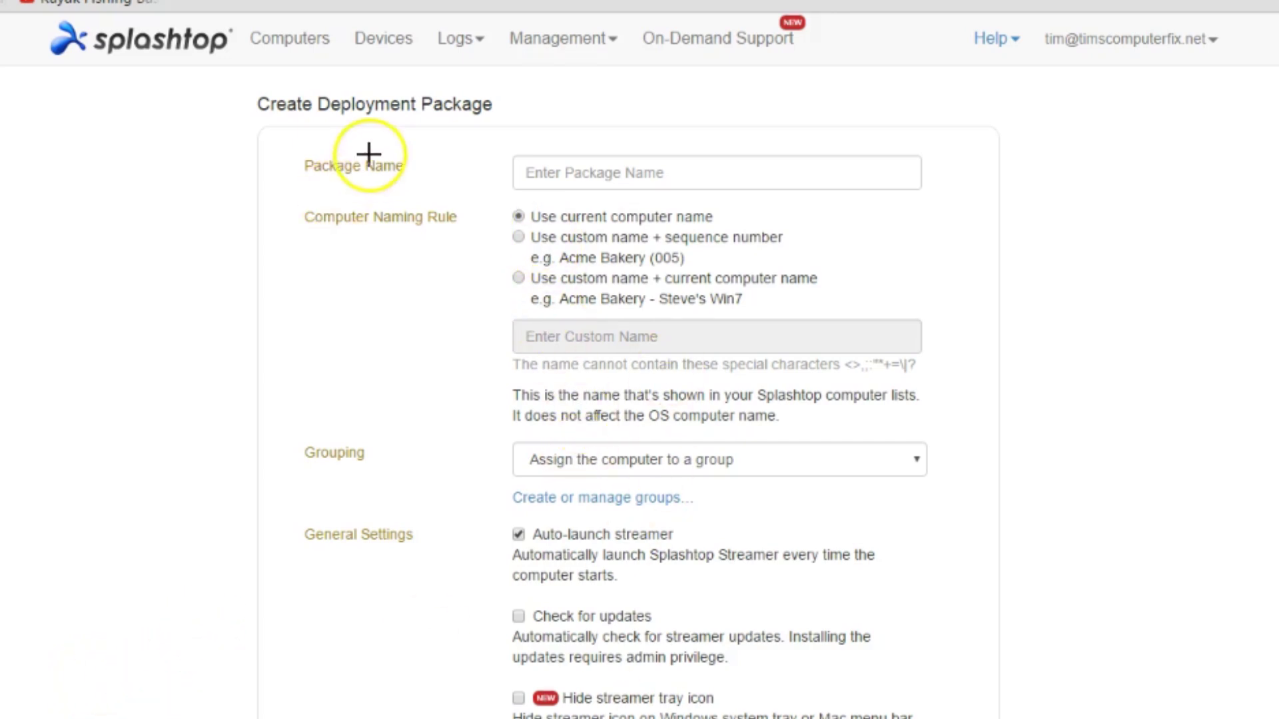
mouse_move(515, 157)
mouse_down()
mouse_move(590, 191)
mouse_move(783, 197)
mouse_up()
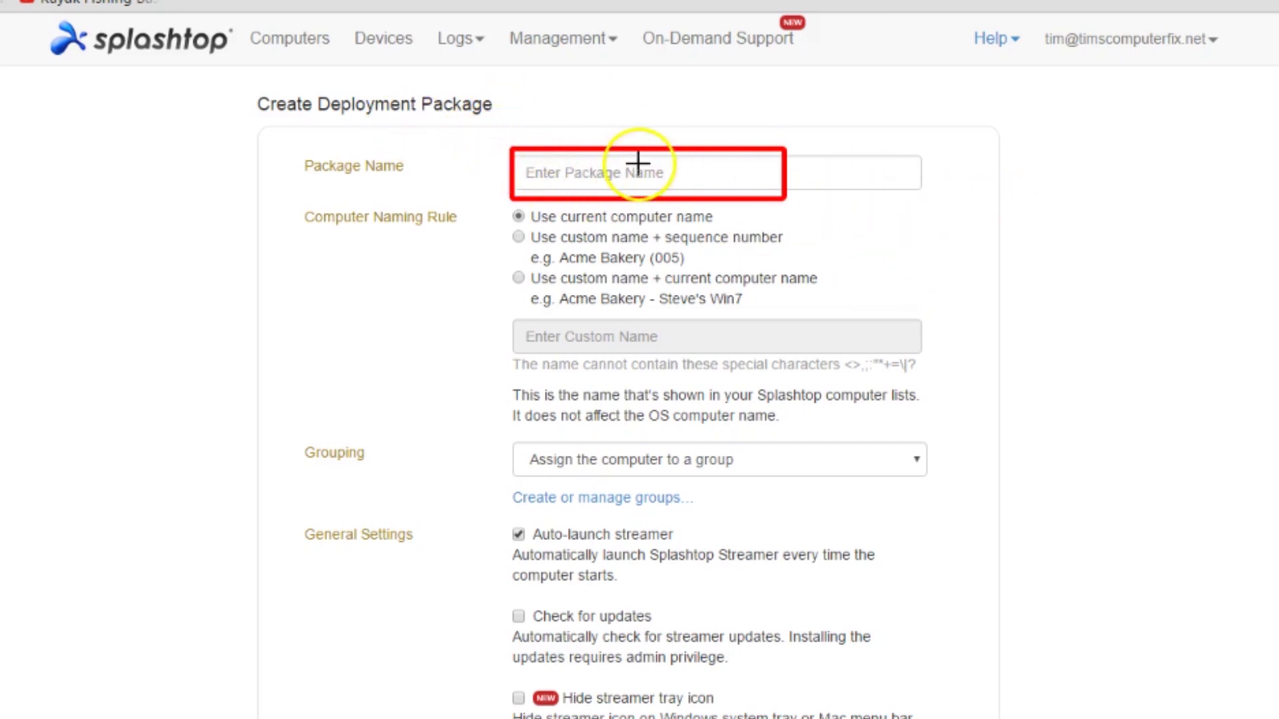
click(610, 175)
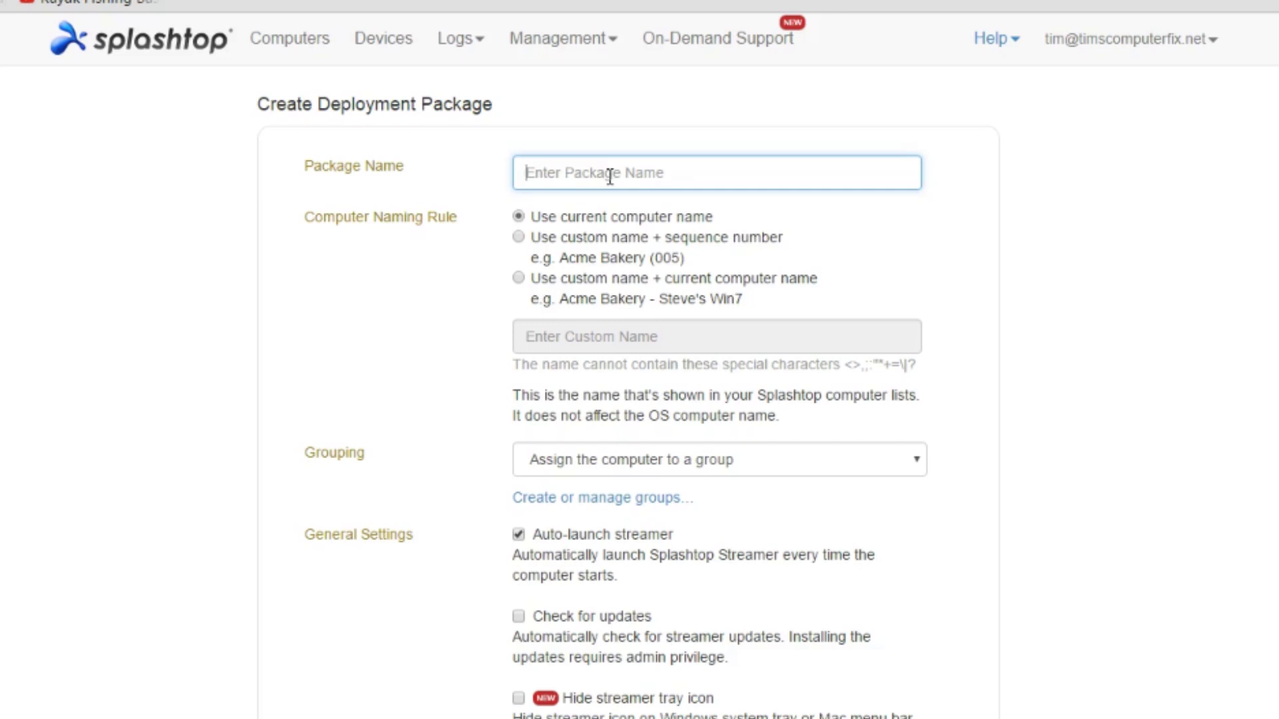
text(Test)
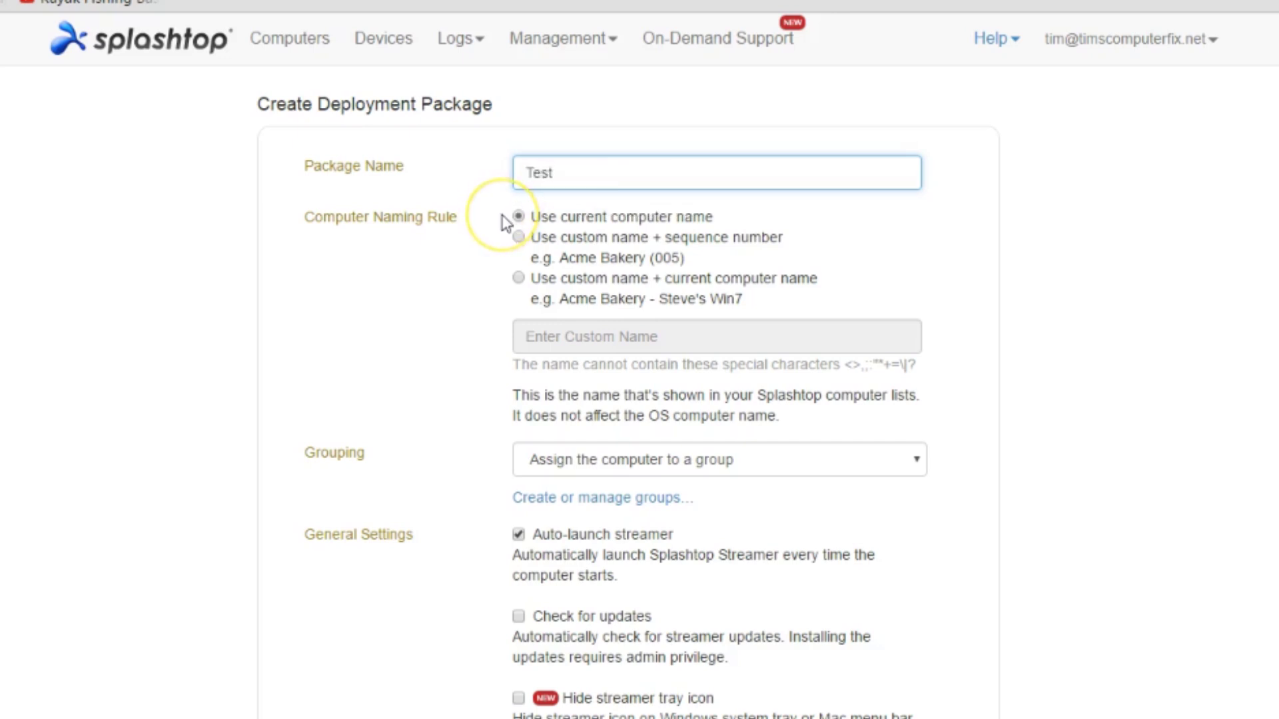
mouse_move(486, 205)
mouse_down()
mouse_move(646, 296)
mouse_move(816, 317)
mouse_up()
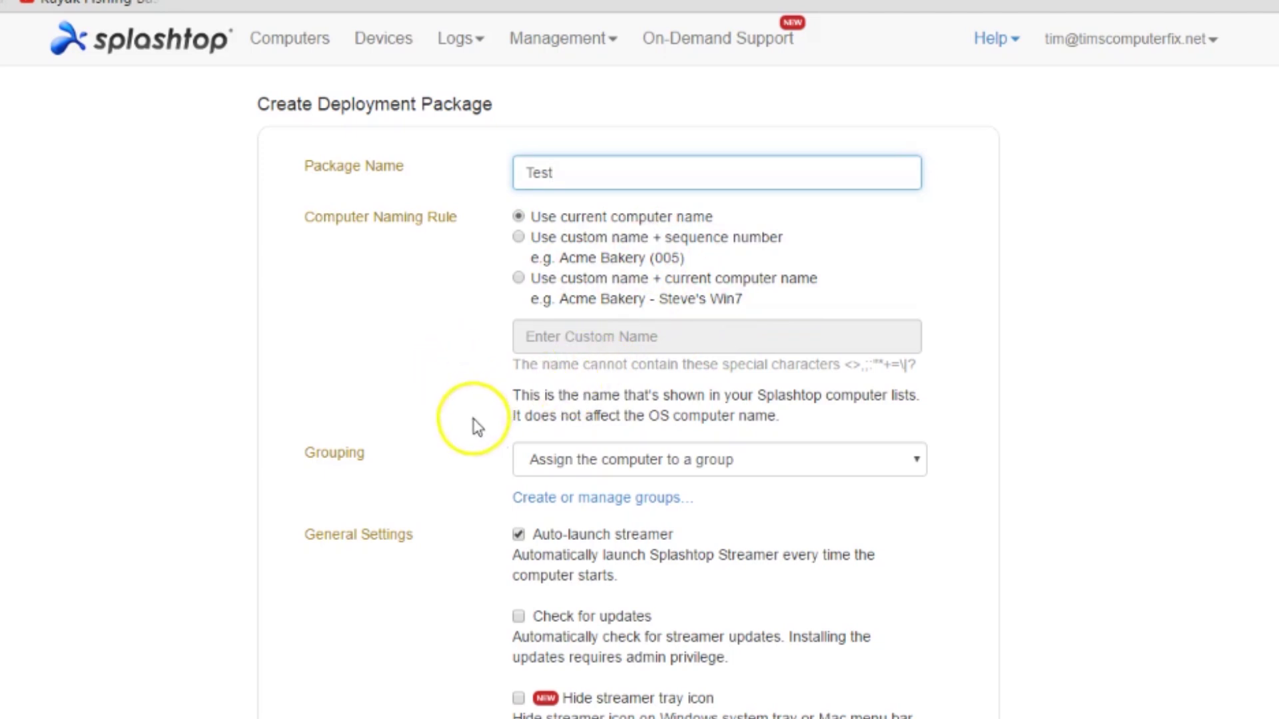
click(919, 461)
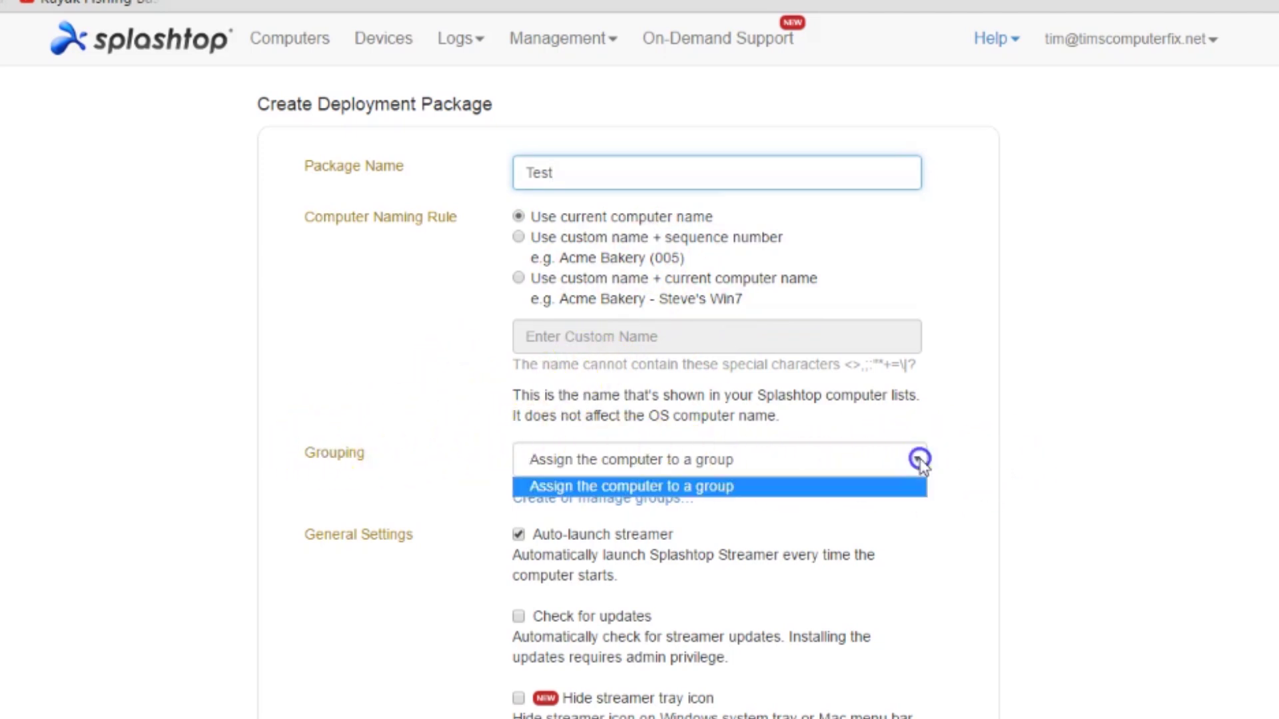
click(920, 461)
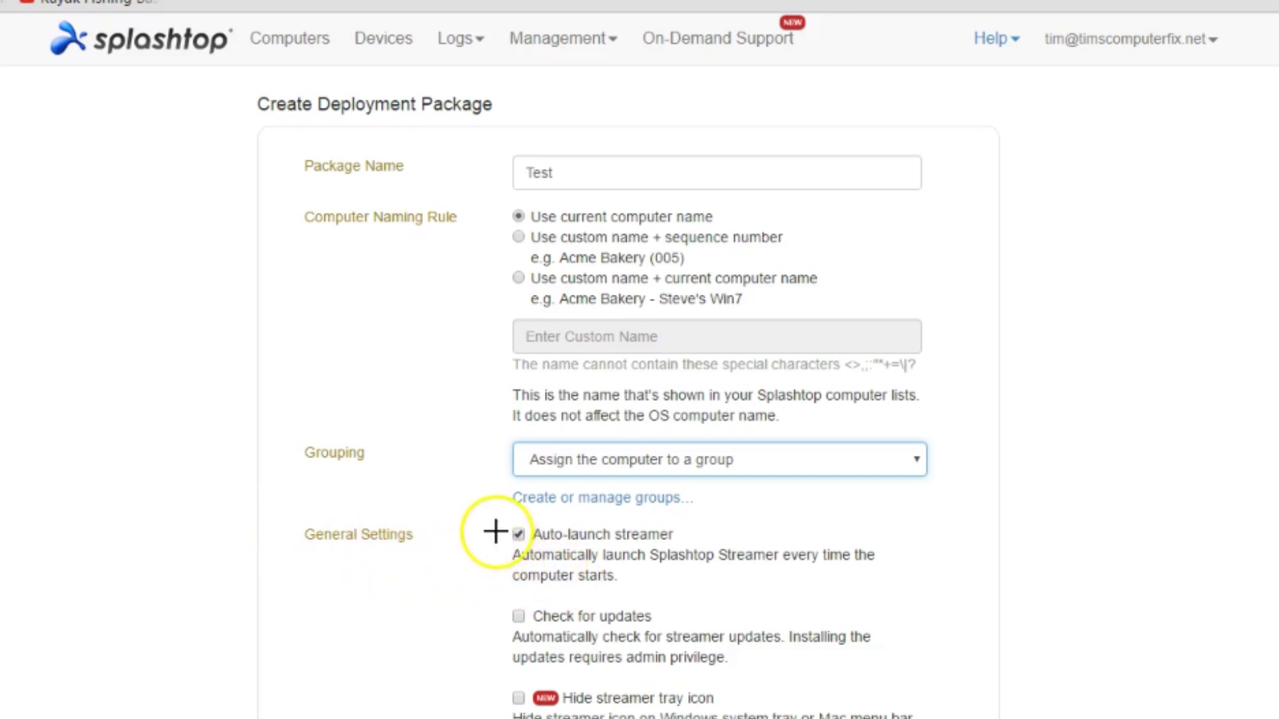
mouse_move(493, 523)
mouse_down()
mouse_move(675, 578)
mouse_move(889, 585)
mouse_up()
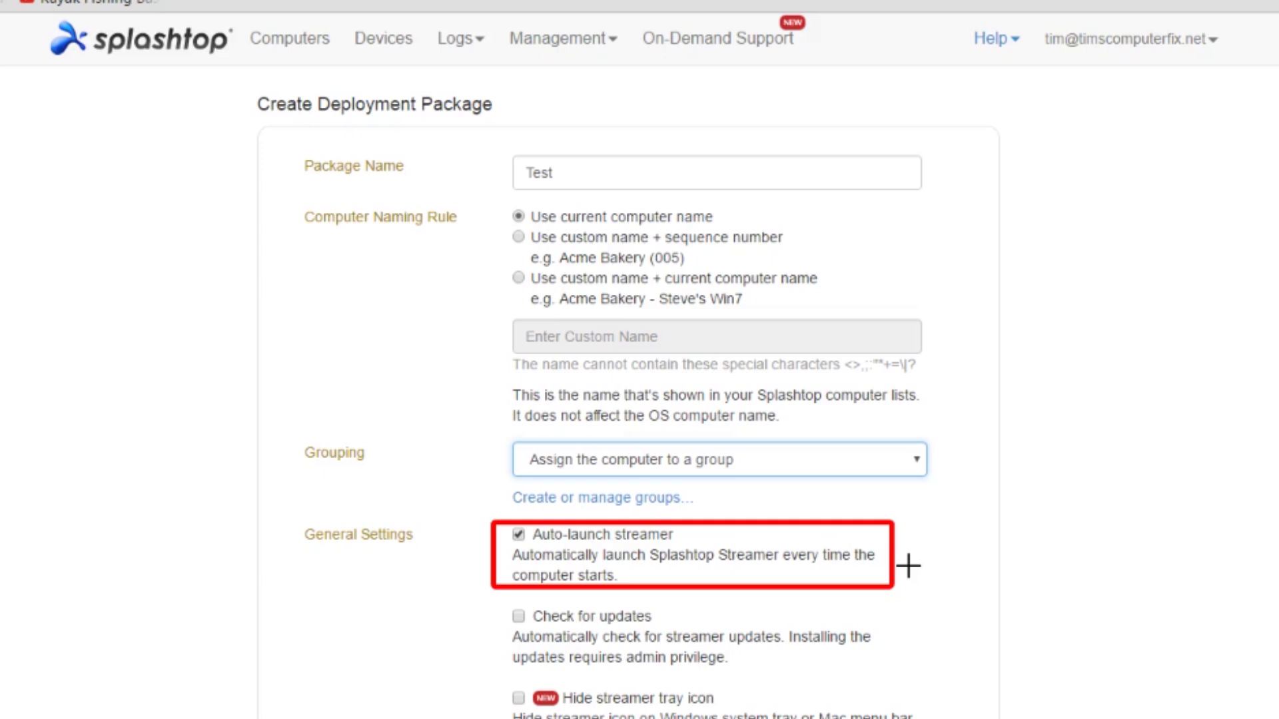
key(Escape)
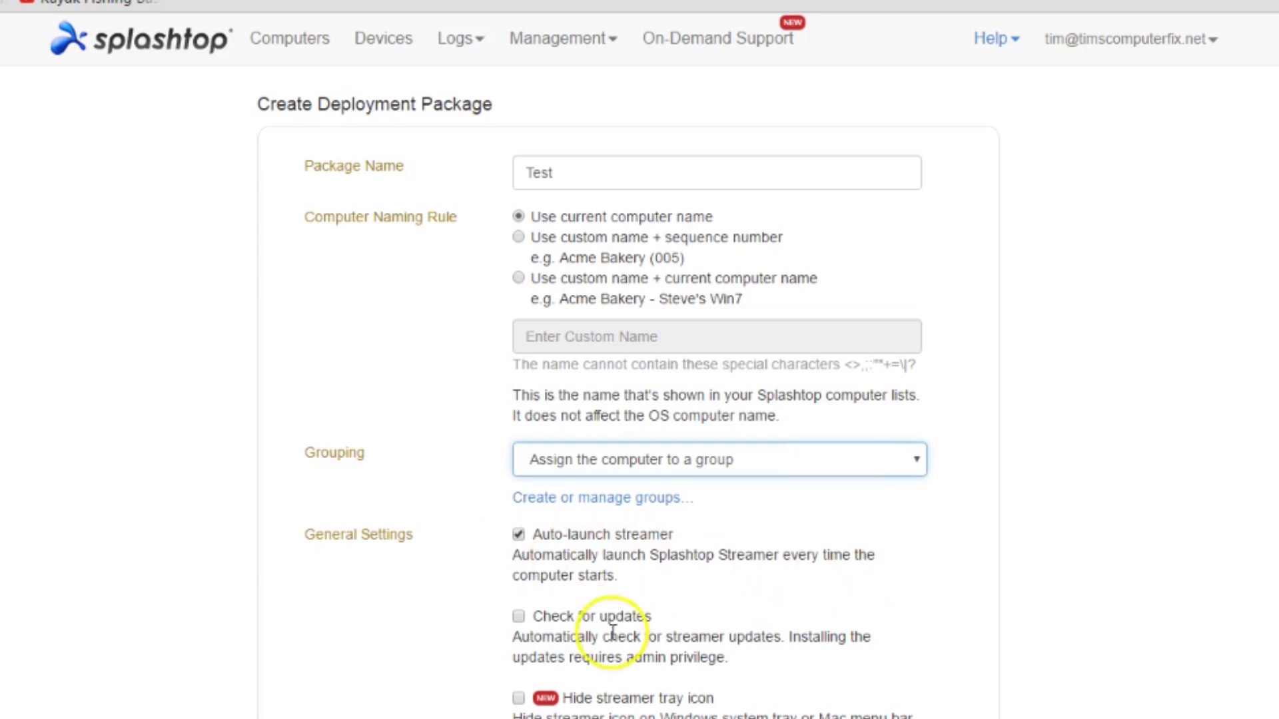
mouse_move(498, 600)
mouse_down()
mouse_move(662, 673)
mouse_move(885, 667)
mouse_up()
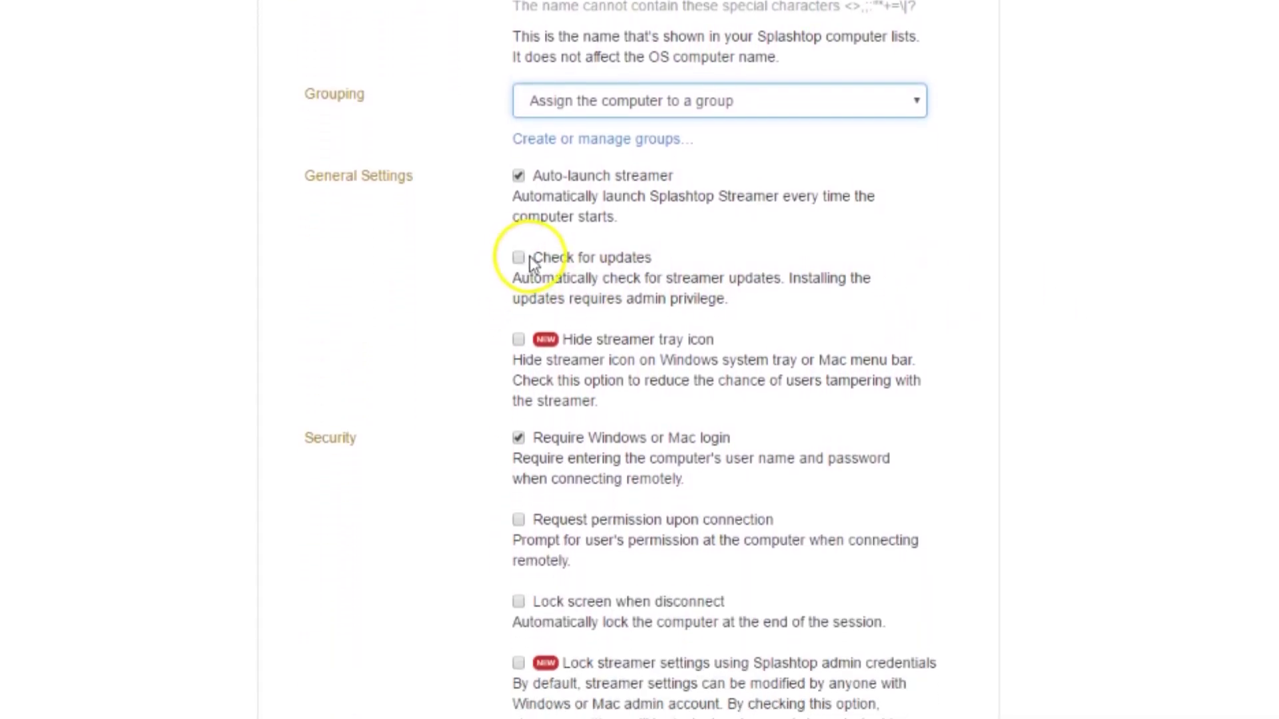
- Tick Check for updates in the Test package's General Settings
click(519, 311)
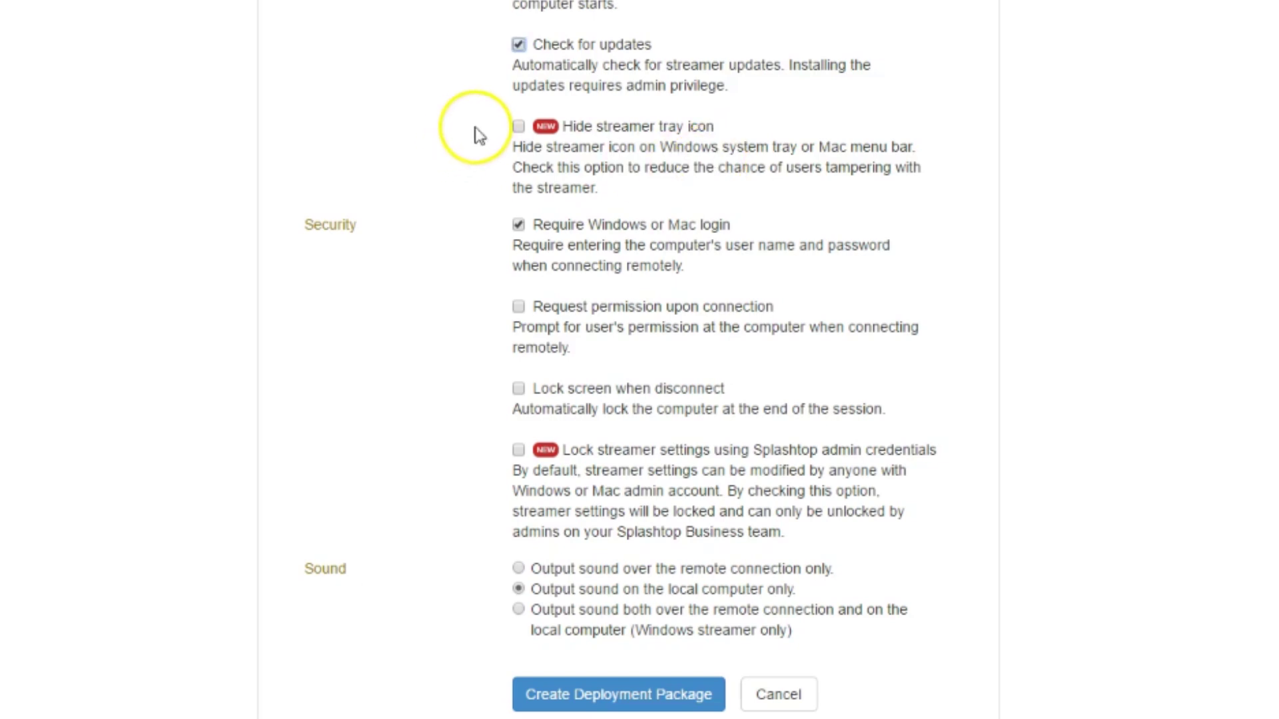
mouse_move(481, 114)
mouse_down()
mouse_move(764, 181)
mouse_move(942, 194)
mouse_up()
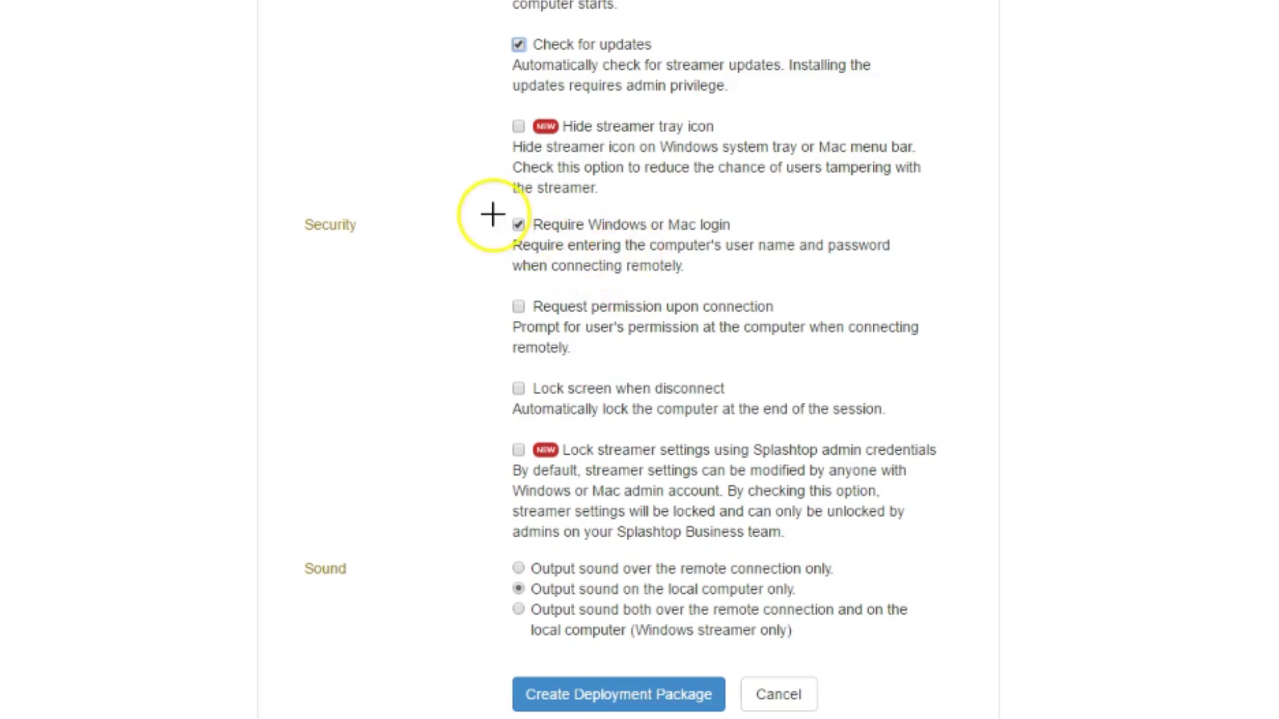
- Outline the Security options and untick Require Windows or Mac login
mouse_move(501, 210)
mouse_down()
mouse_move(656, 271)
mouse_move(903, 281)
mouse_up()
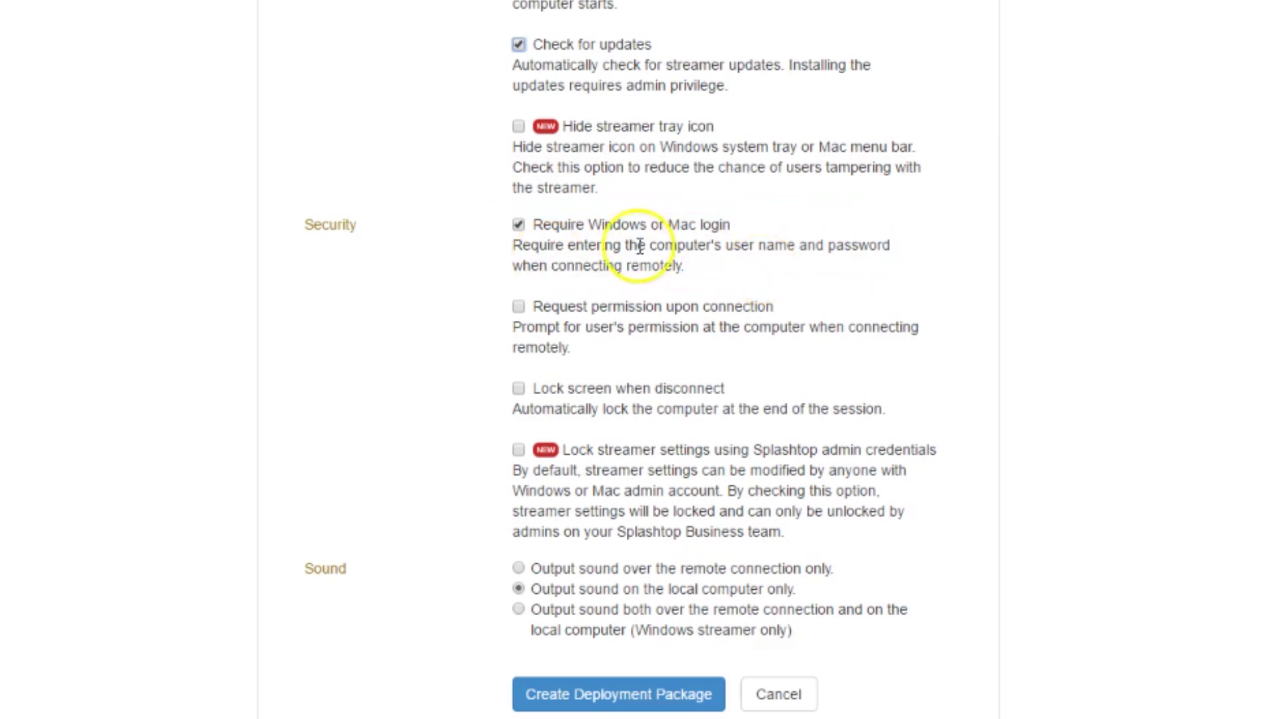
click(518, 226)
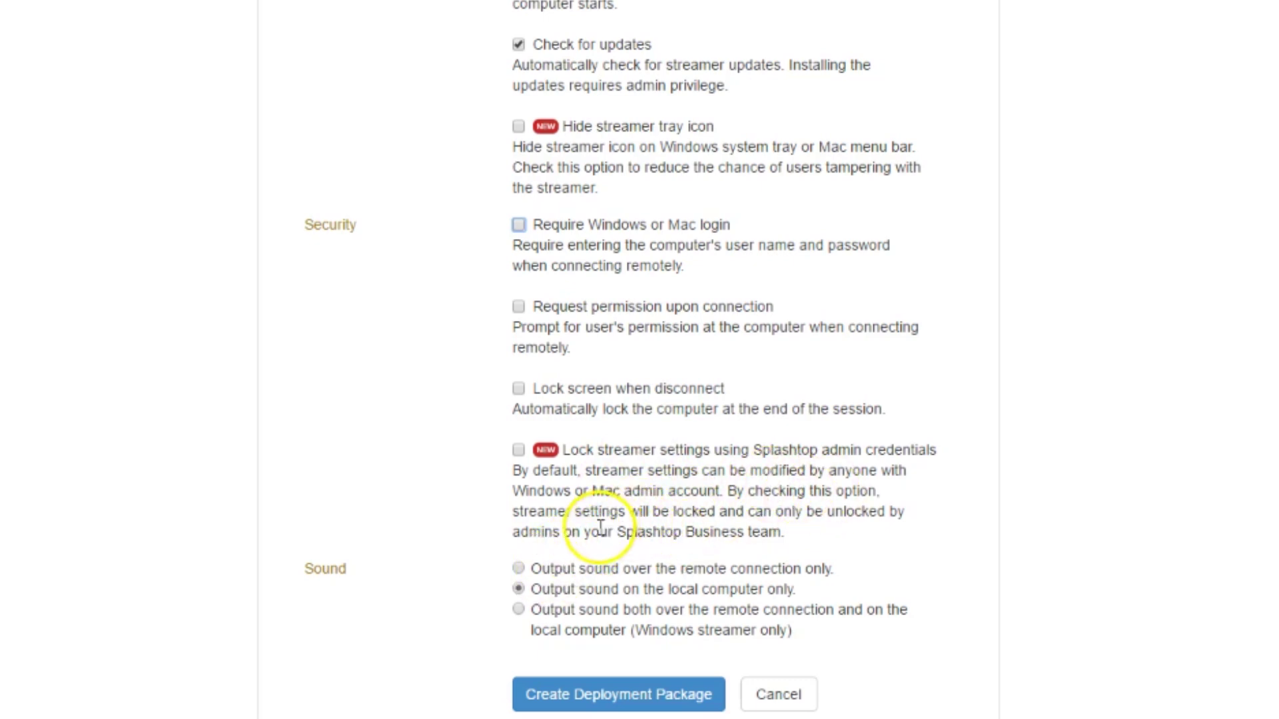
- Outline the remaining package settings, down to sound playing on the local computer only
mouse_move(496, 434)
mouse_down()
mouse_move(711, 521)
mouse_move(945, 549)
mouse_up()
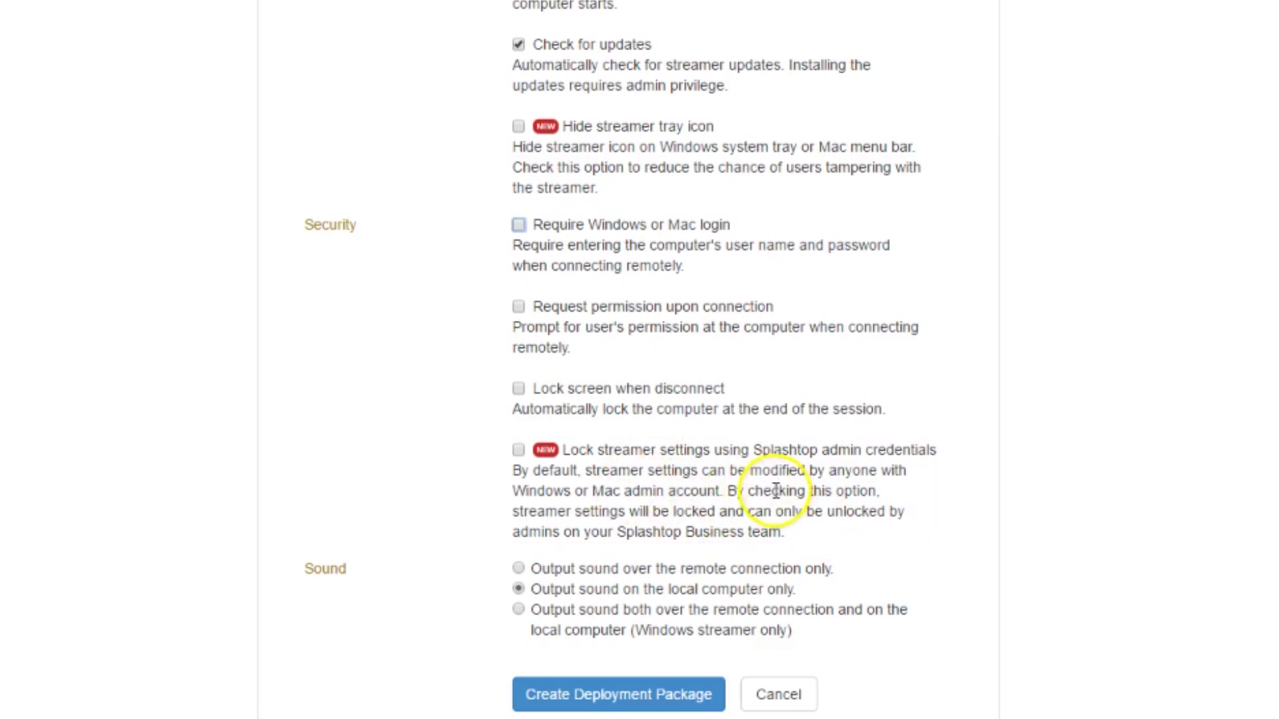
scroll(890, 490, down, 1)
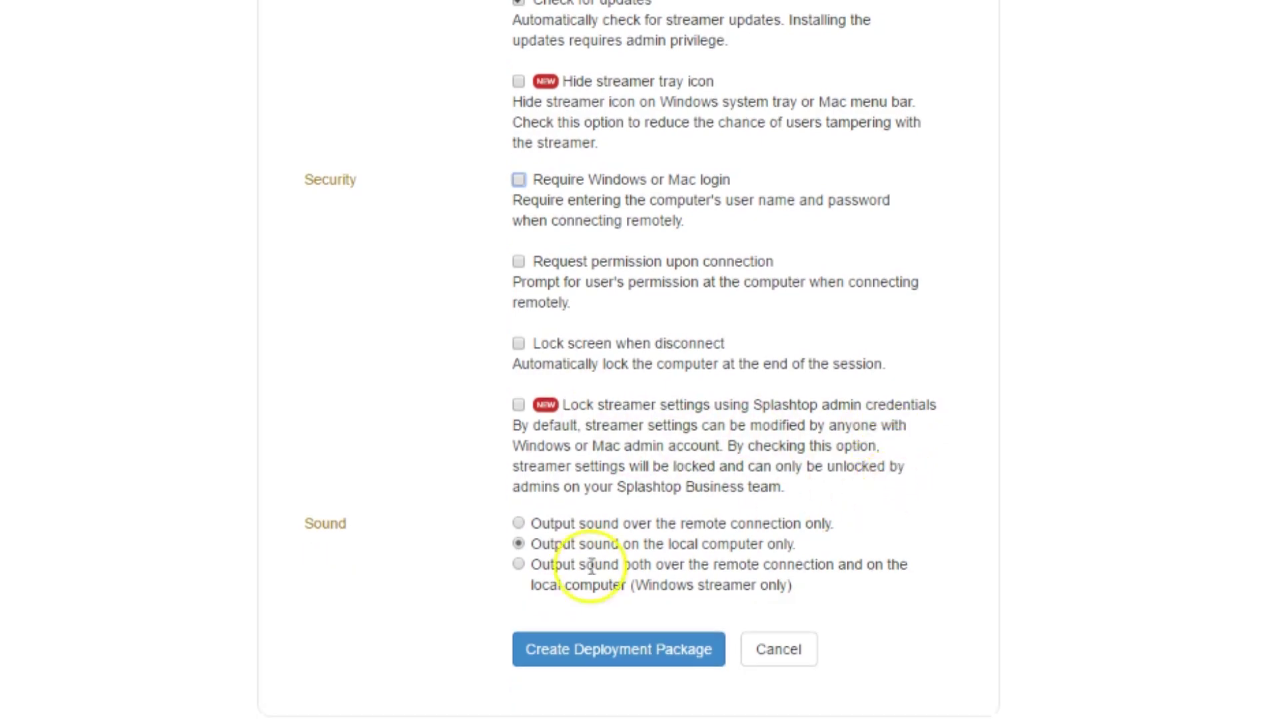
mouse_move(476, 504)
mouse_down()
mouse_move(642, 571)
mouse_move(922, 607)
mouse_up()
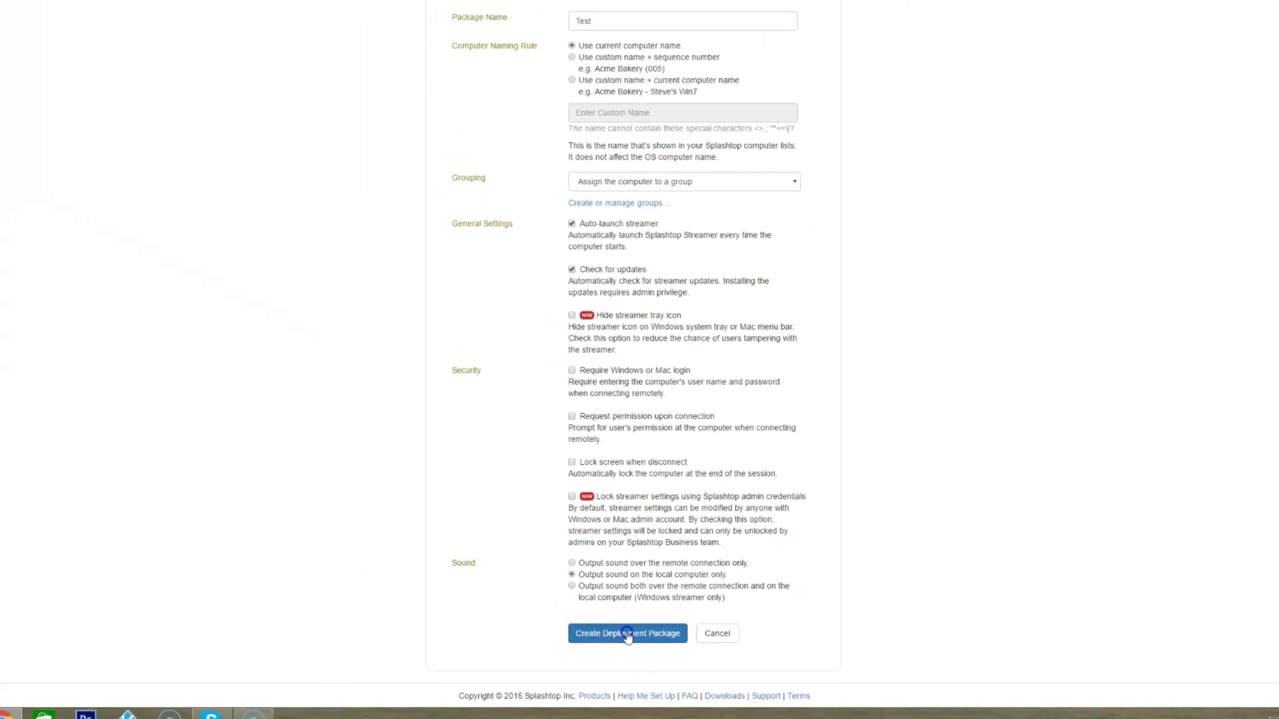
- Save the Test deployment package and outline its new deployment code in the list
click(624, 641)
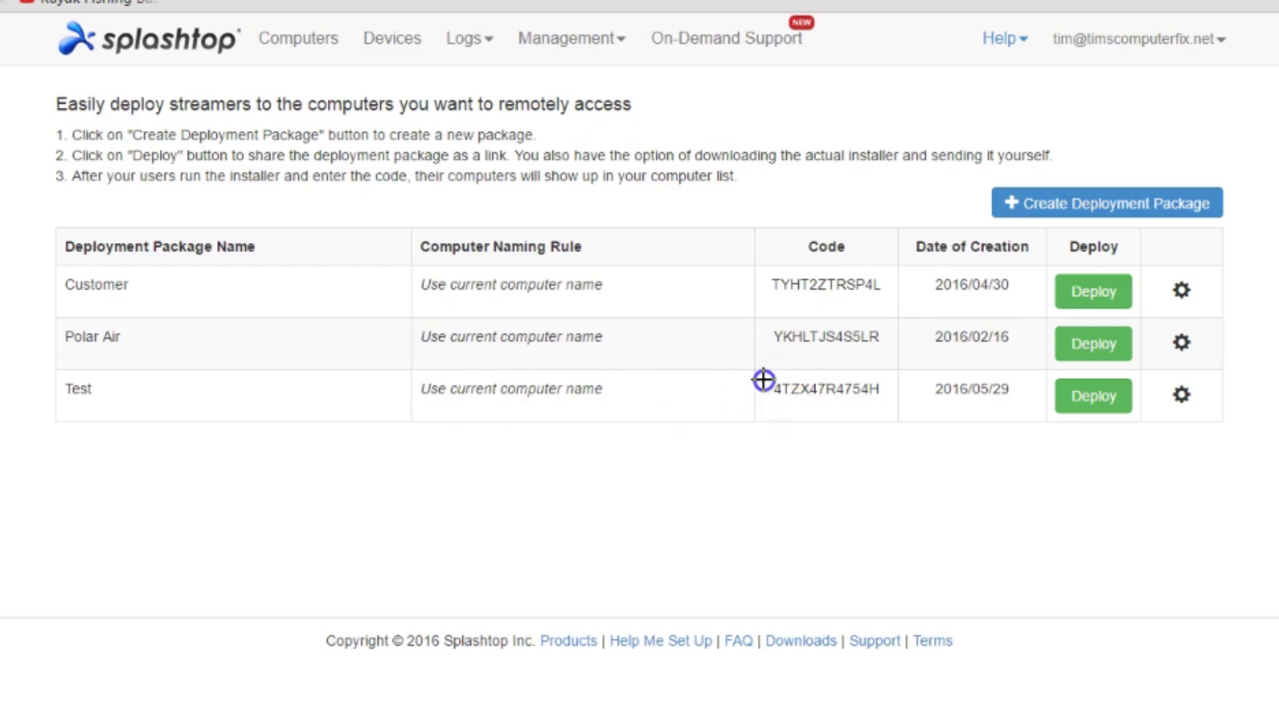
drag(776, 394, 883, 403)
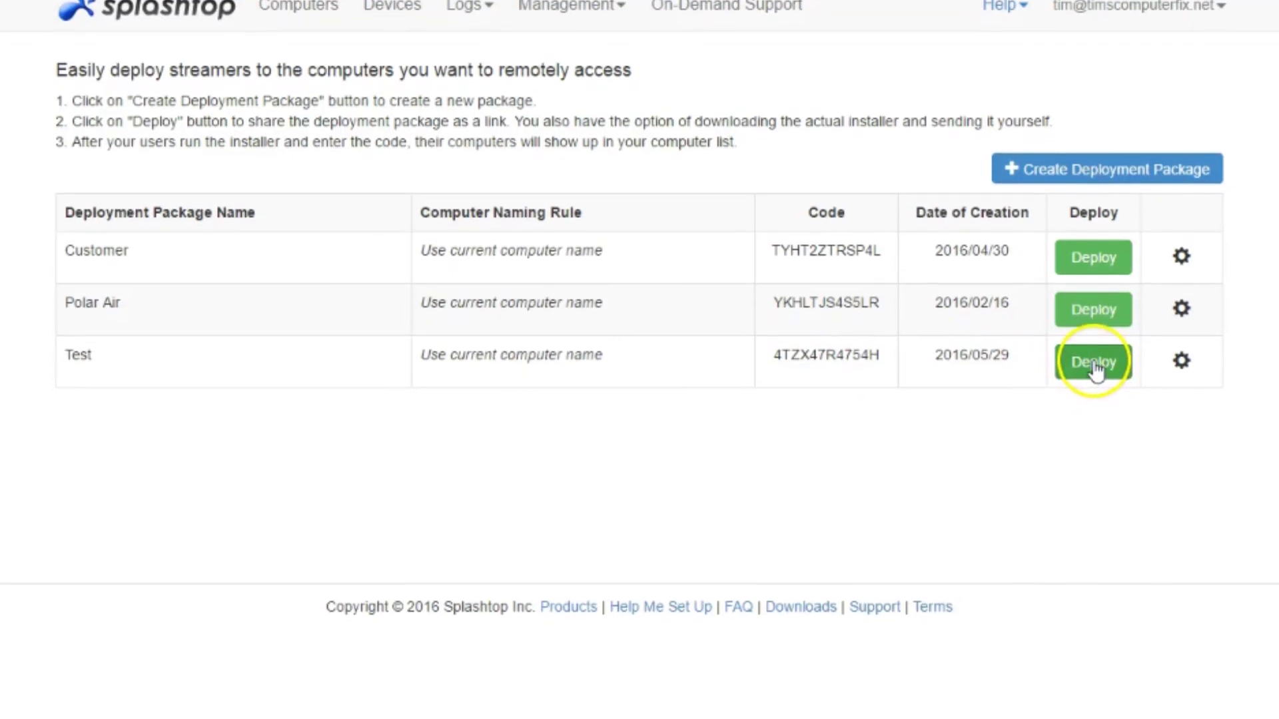
- Open the Test package's deployment page and briefly outline its installer link
click(1093, 375)
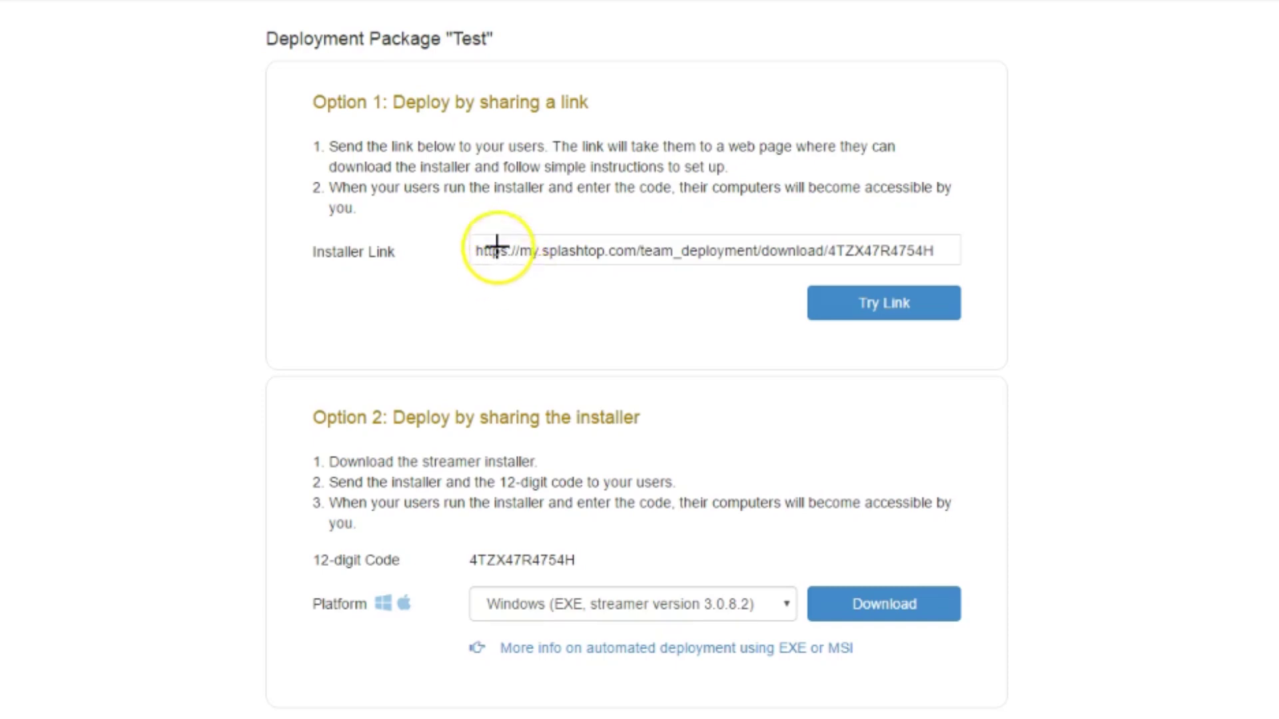
mouse_move(459, 227)
mouse_down()
mouse_move(576, 268)
mouse_move(825, 284)
mouse_move(964, 270)
mouse_up()
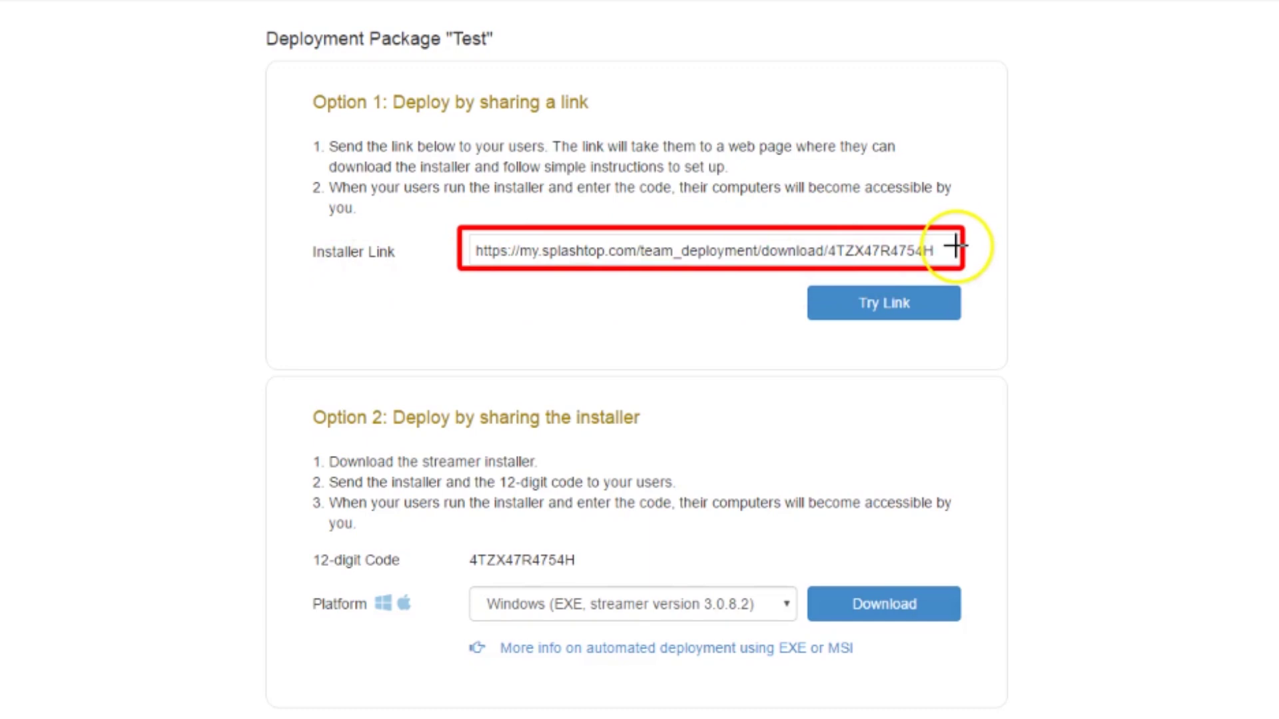
key(Escape)
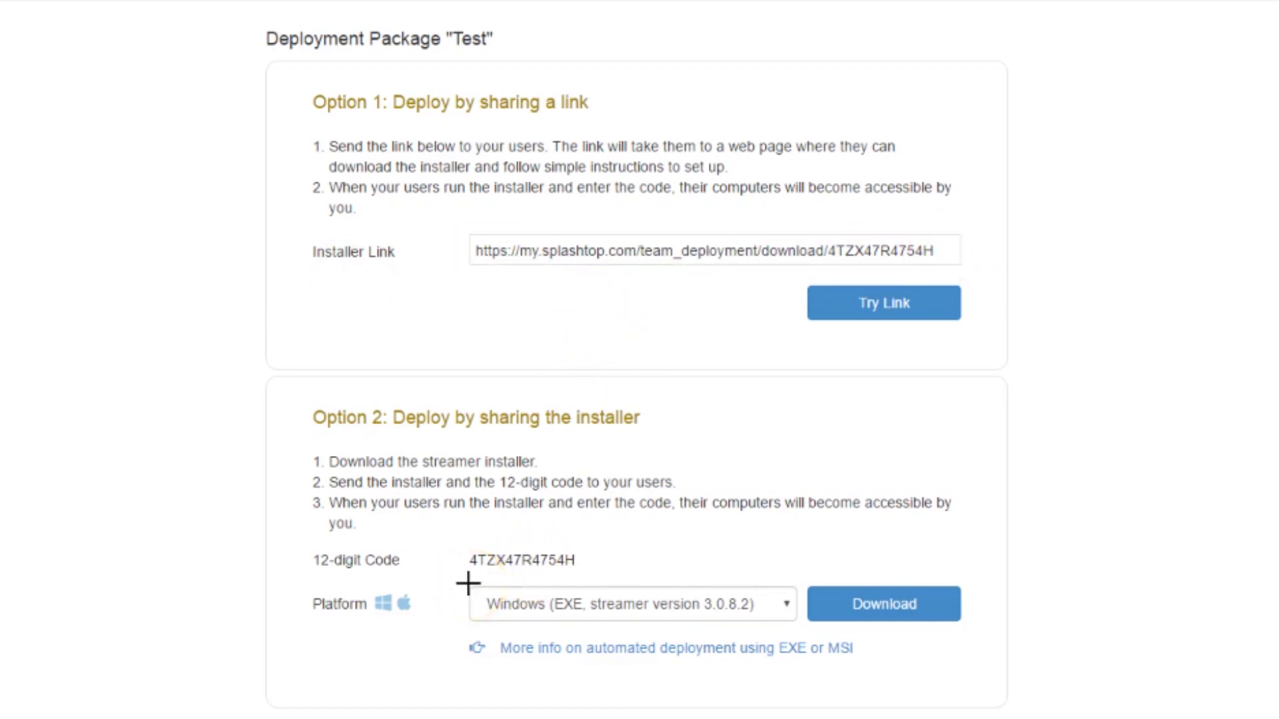
- Outline the installer platform choice, then keep Windows as the platform
mouse_move(469, 581)
mouse_down()
mouse_move(662, 619)
mouse_move(766, 630)
mouse_move(810, 618)
mouse_up()
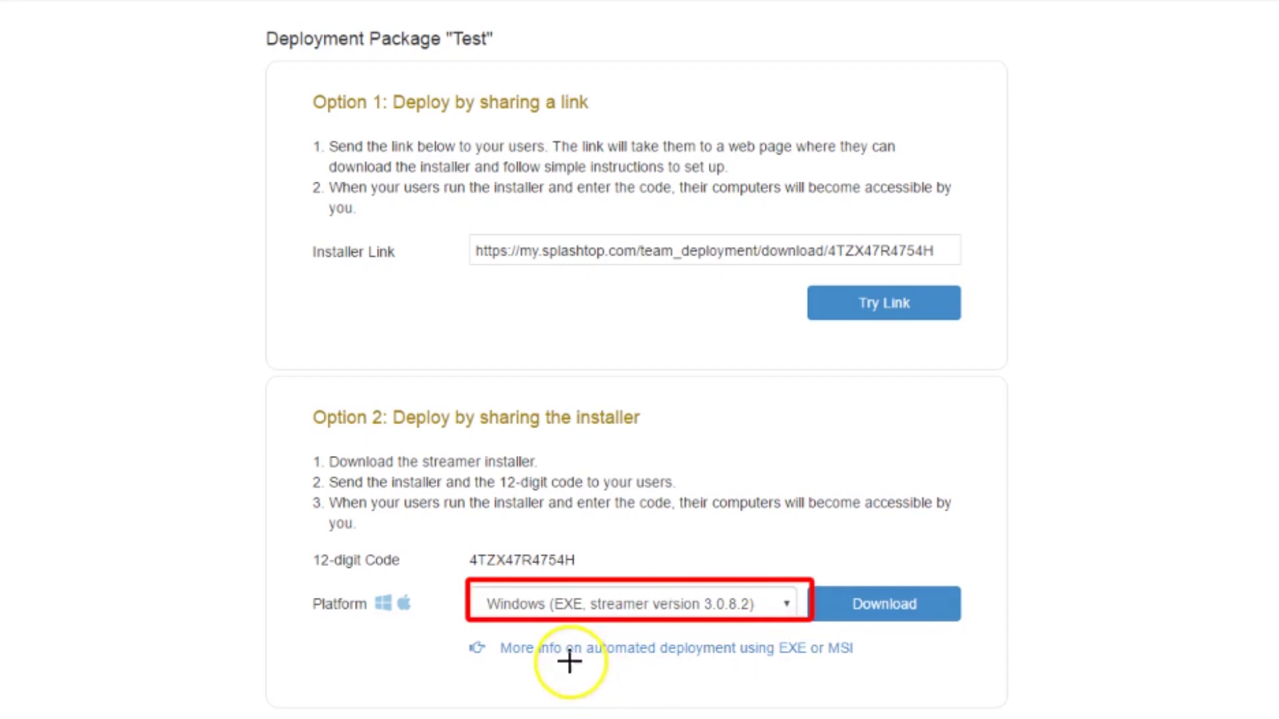
key(ctrl+z)
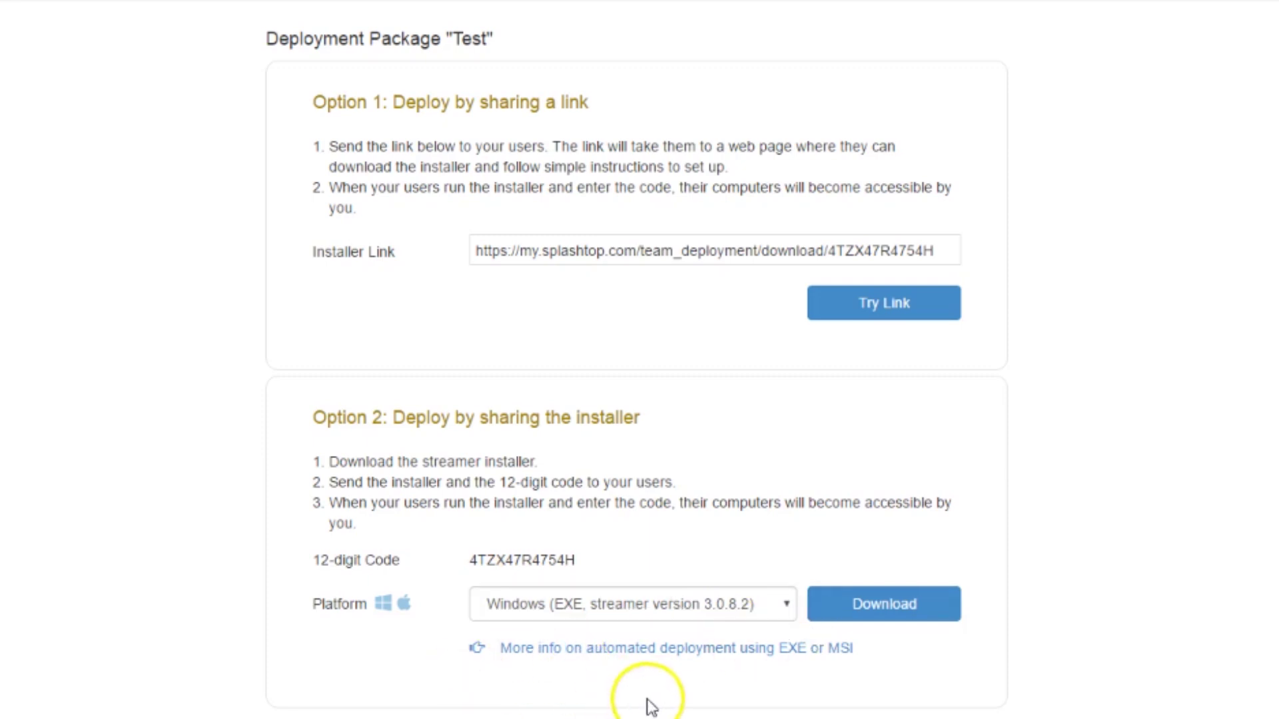
click(786, 608)
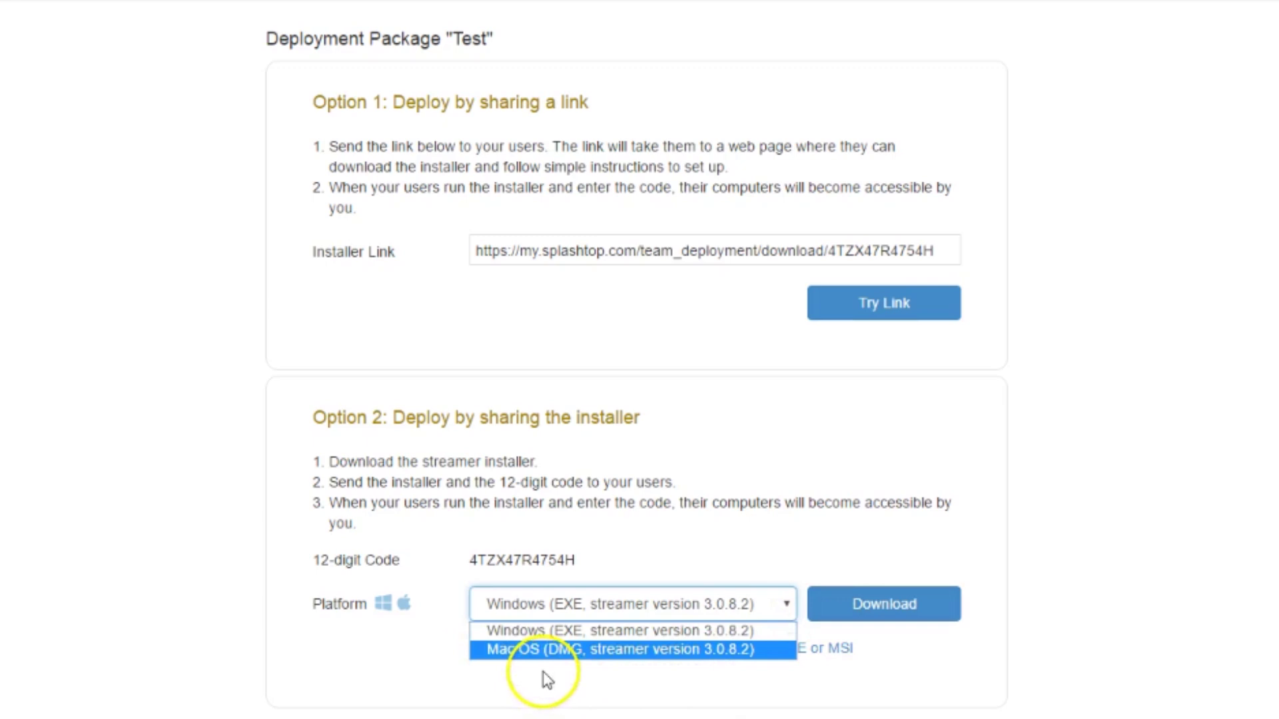
click(429, 649)
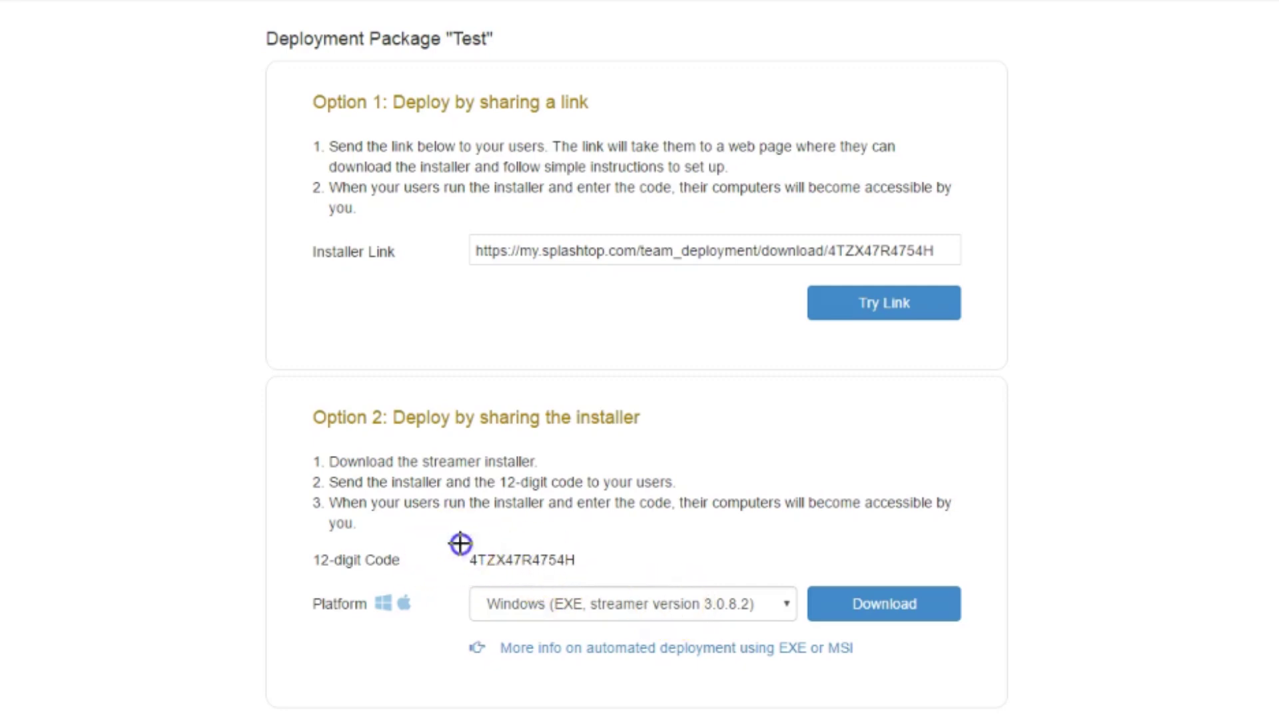
- Outline the 12-digit deployment code with the annotation tool, then clear the outline
drag(460, 542, 586, 574)
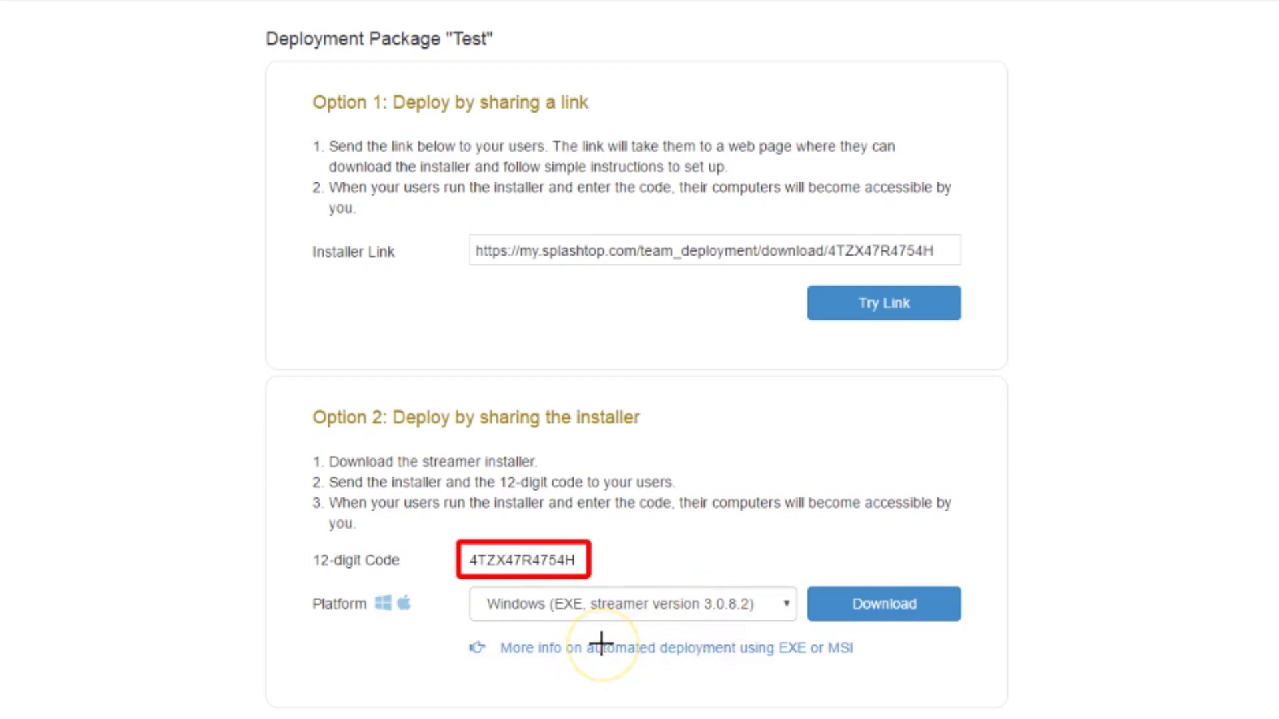
key(Escape)
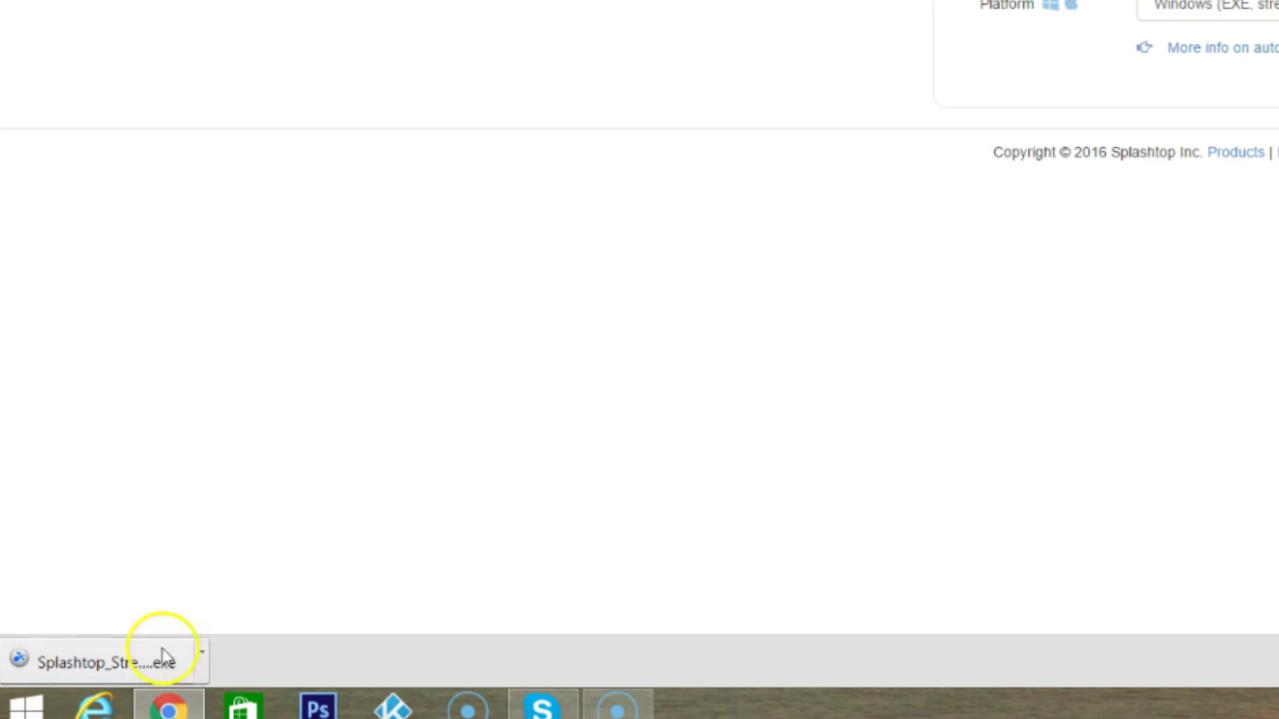
click(201, 654)
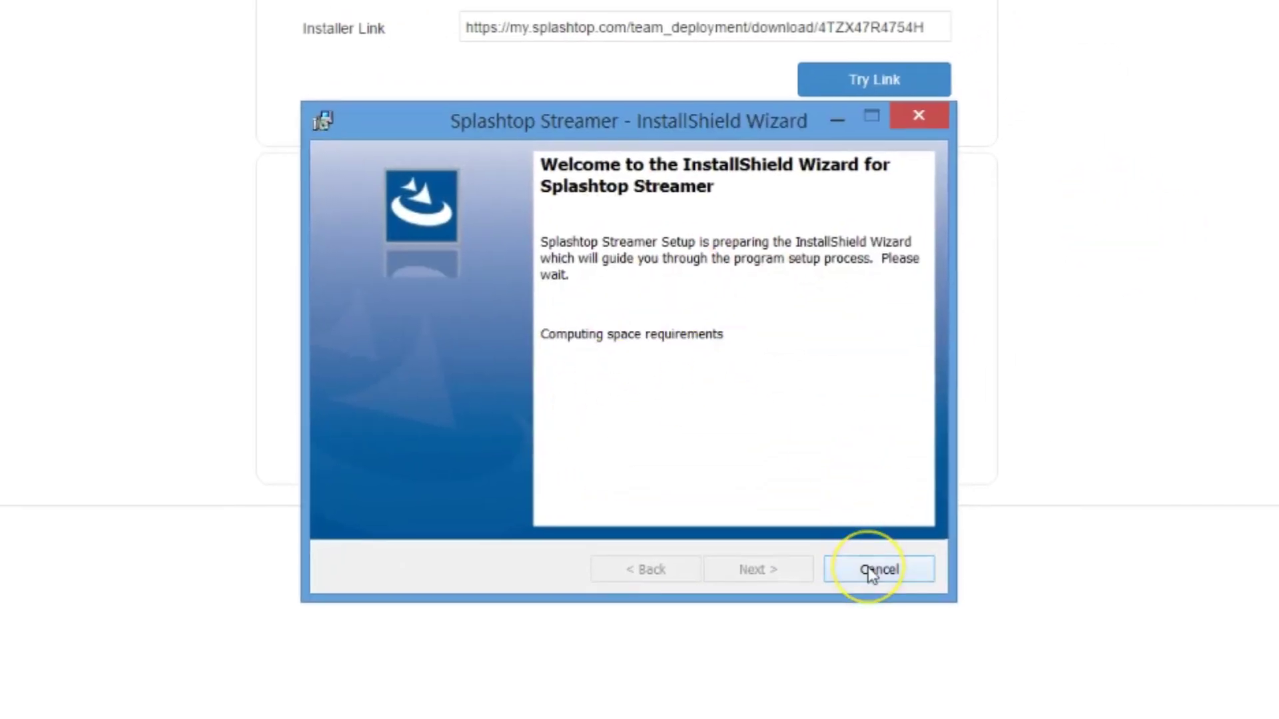
click(871, 571)
key(Return)
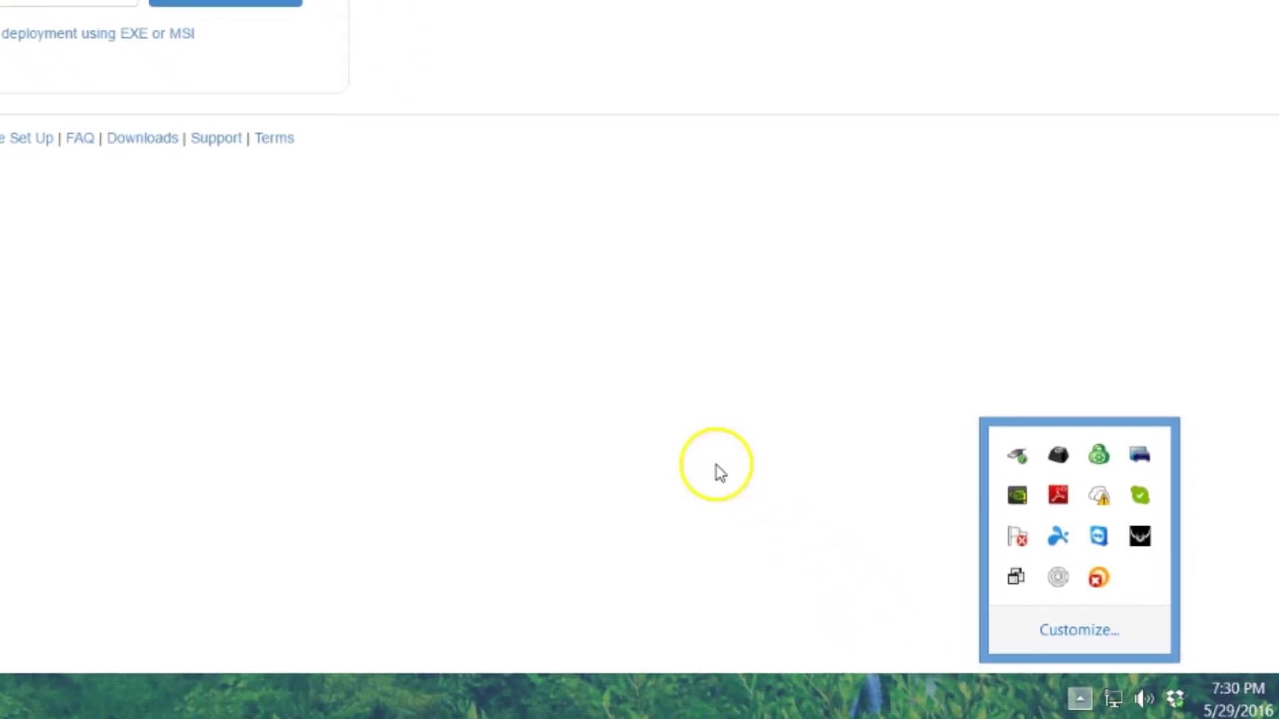
click(996, 600)
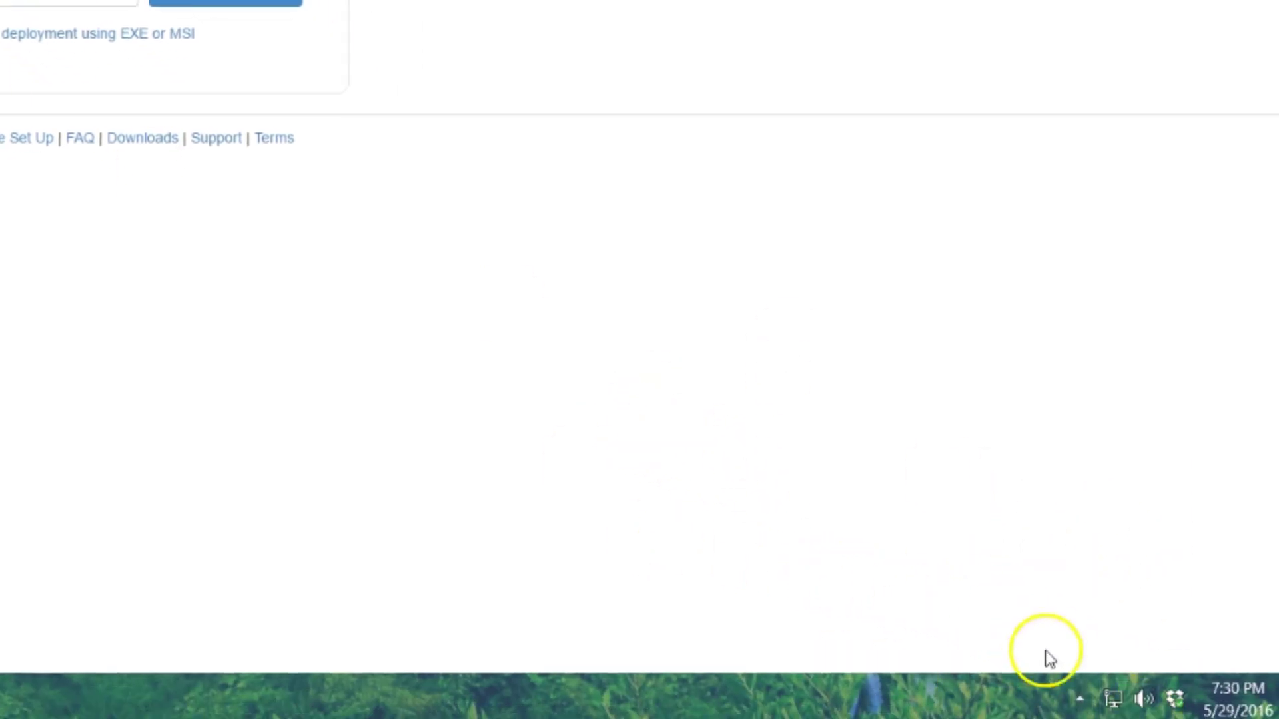
click(1082, 699)
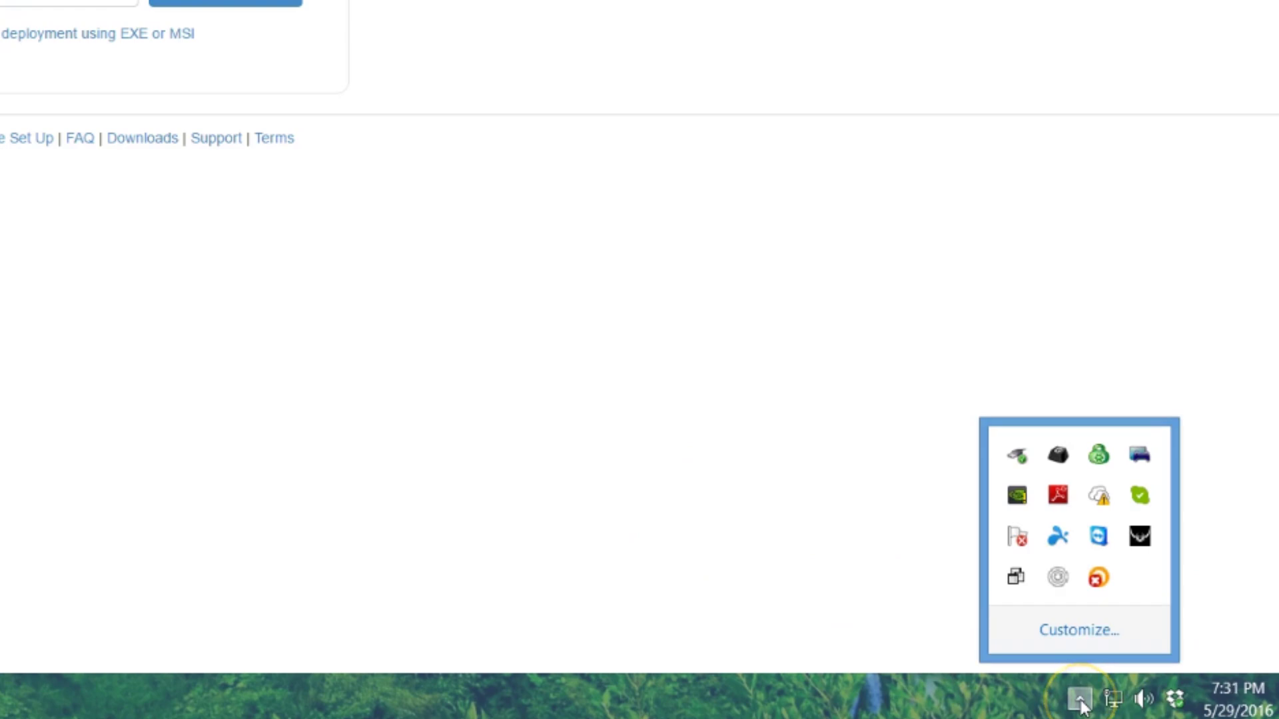
click(1059, 548)
click(1065, 546)
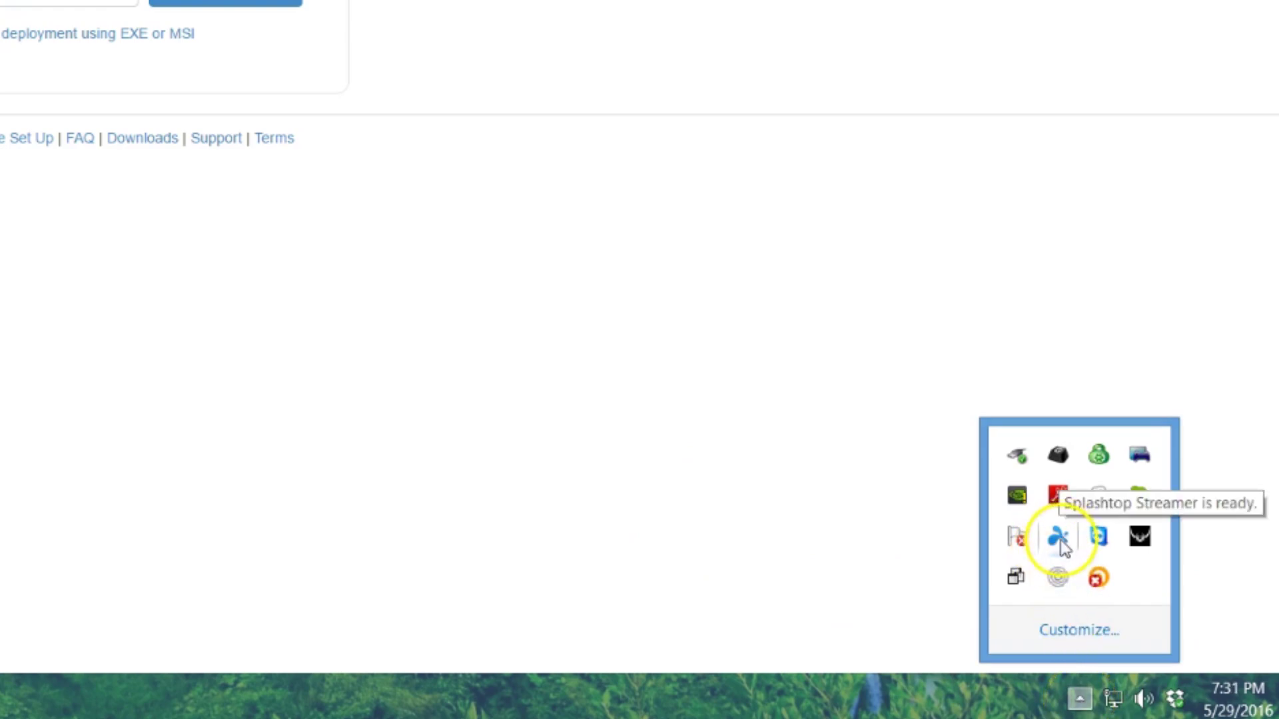
click(1057, 546)
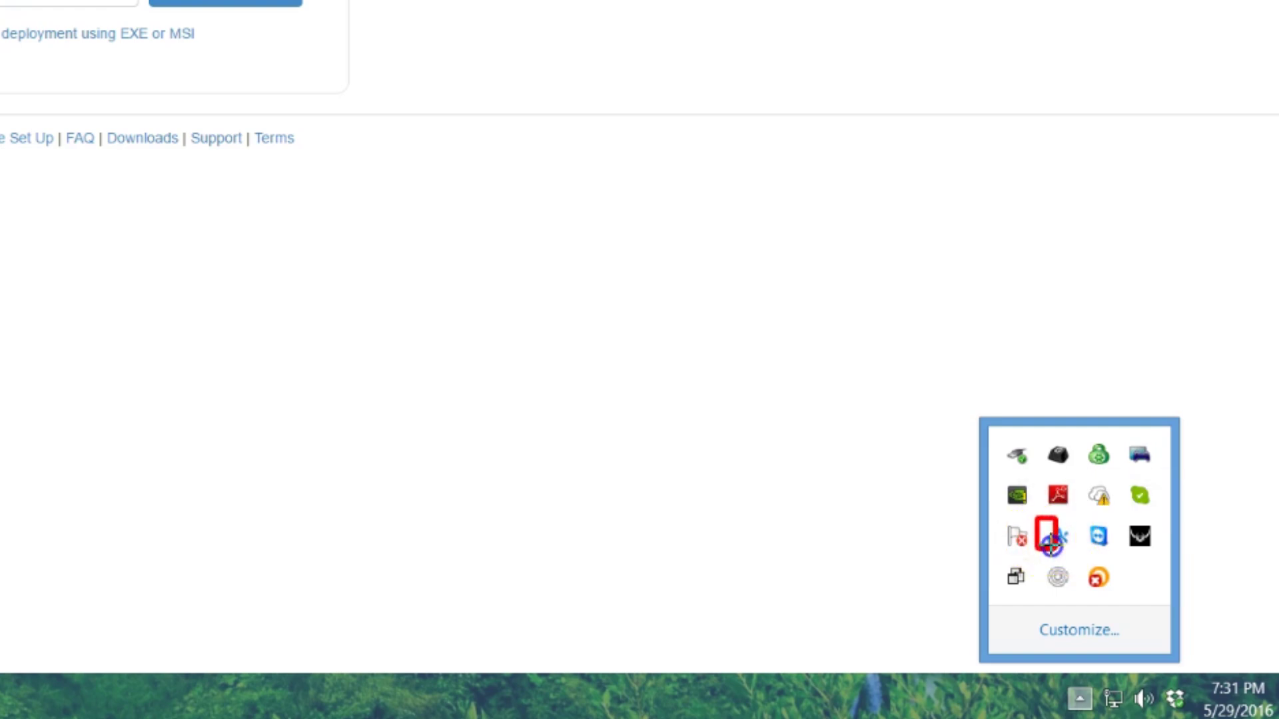
drag(1050, 544, 1067, 549)
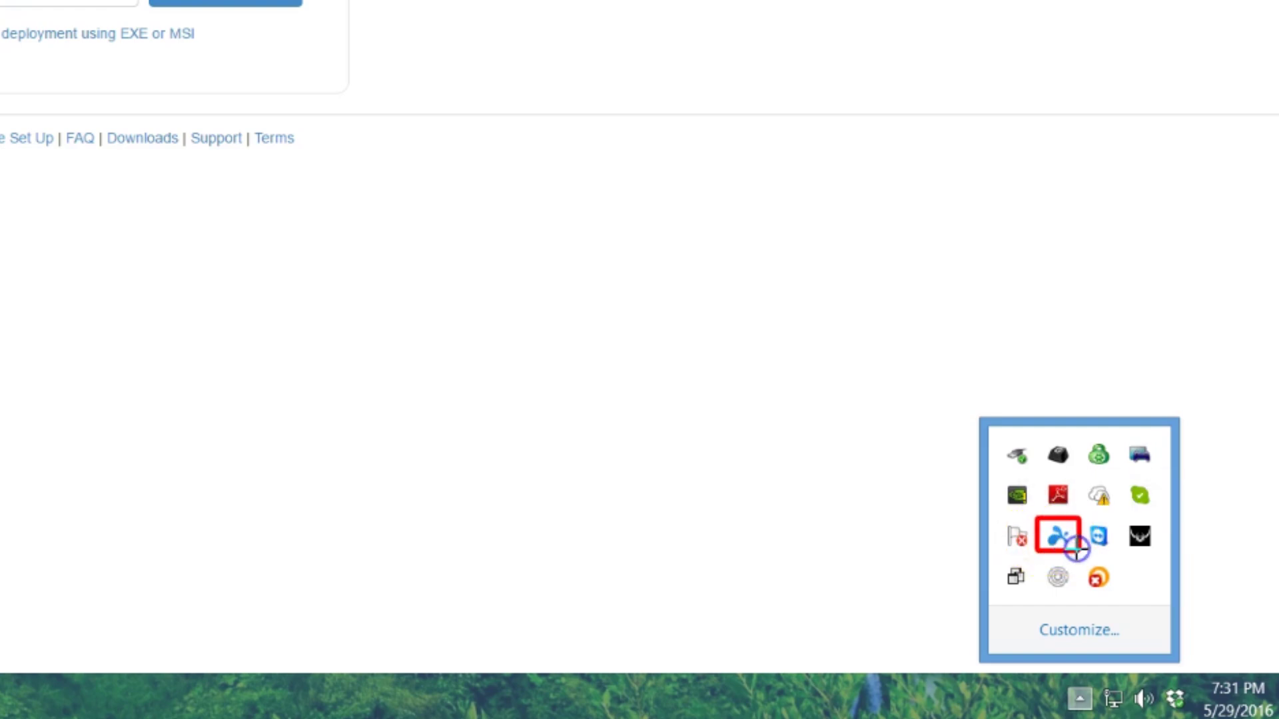
click(1061, 571)
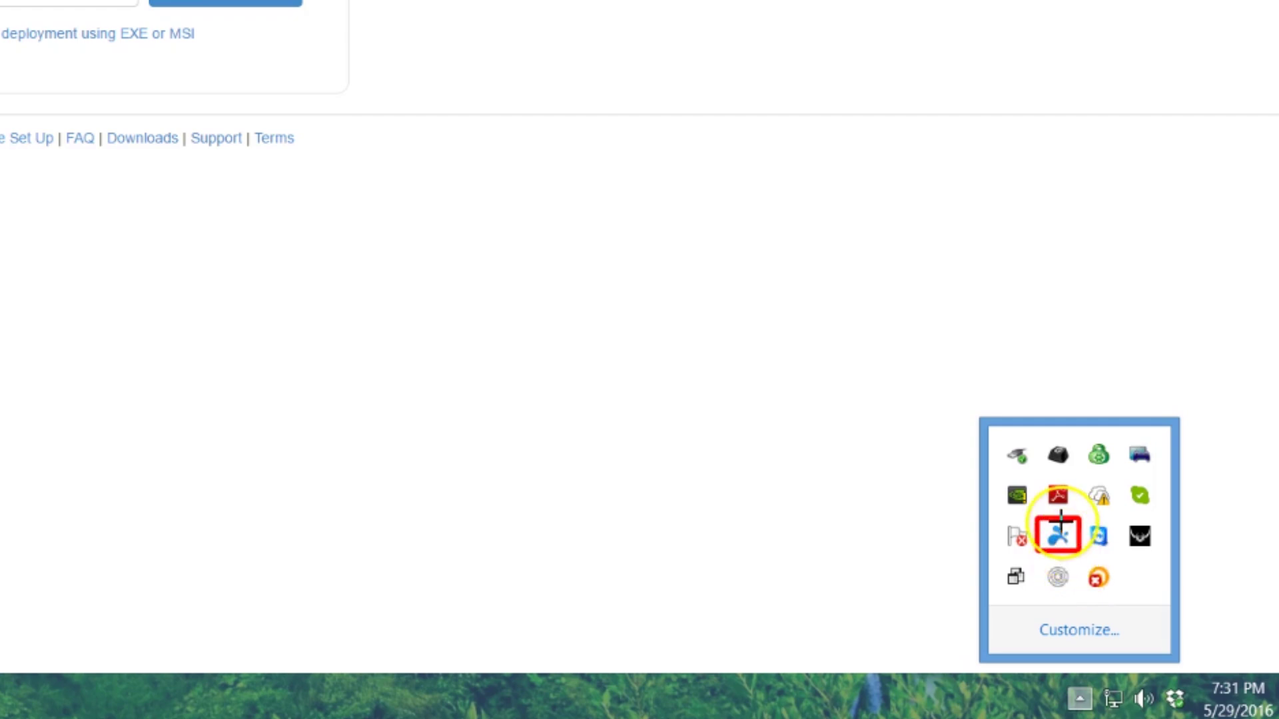
click(1057, 536)
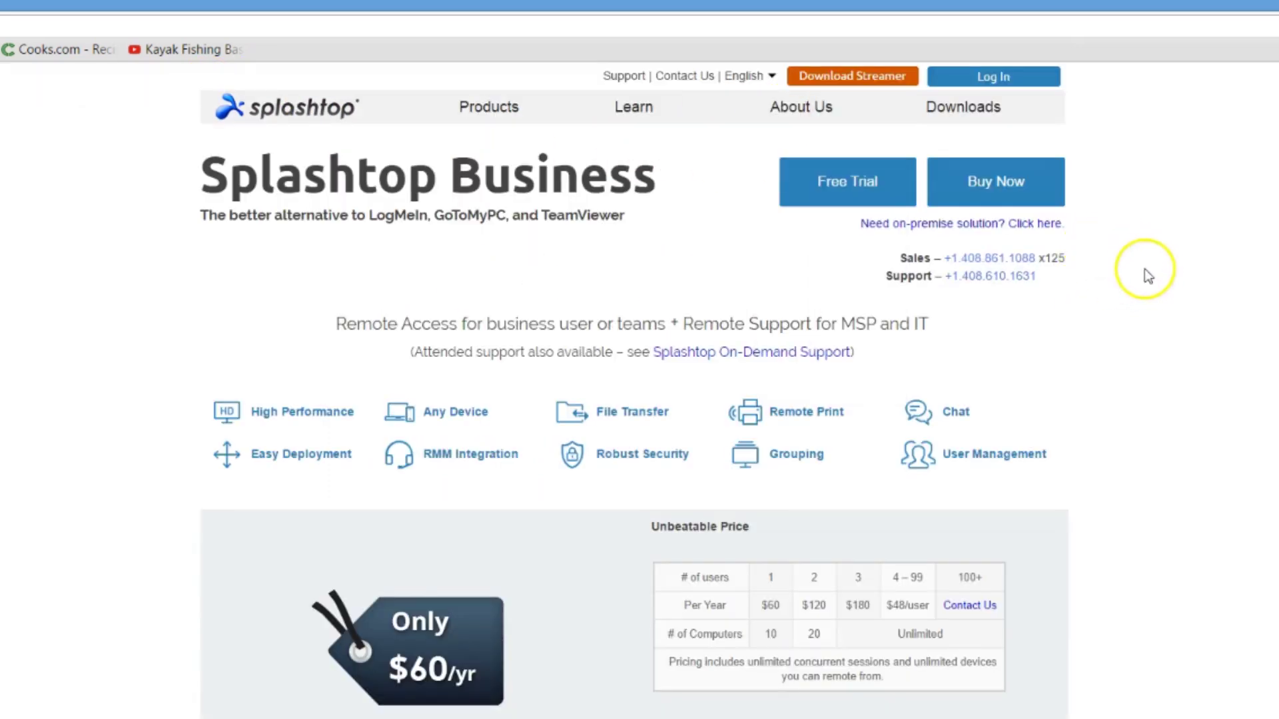
click(958, 106)
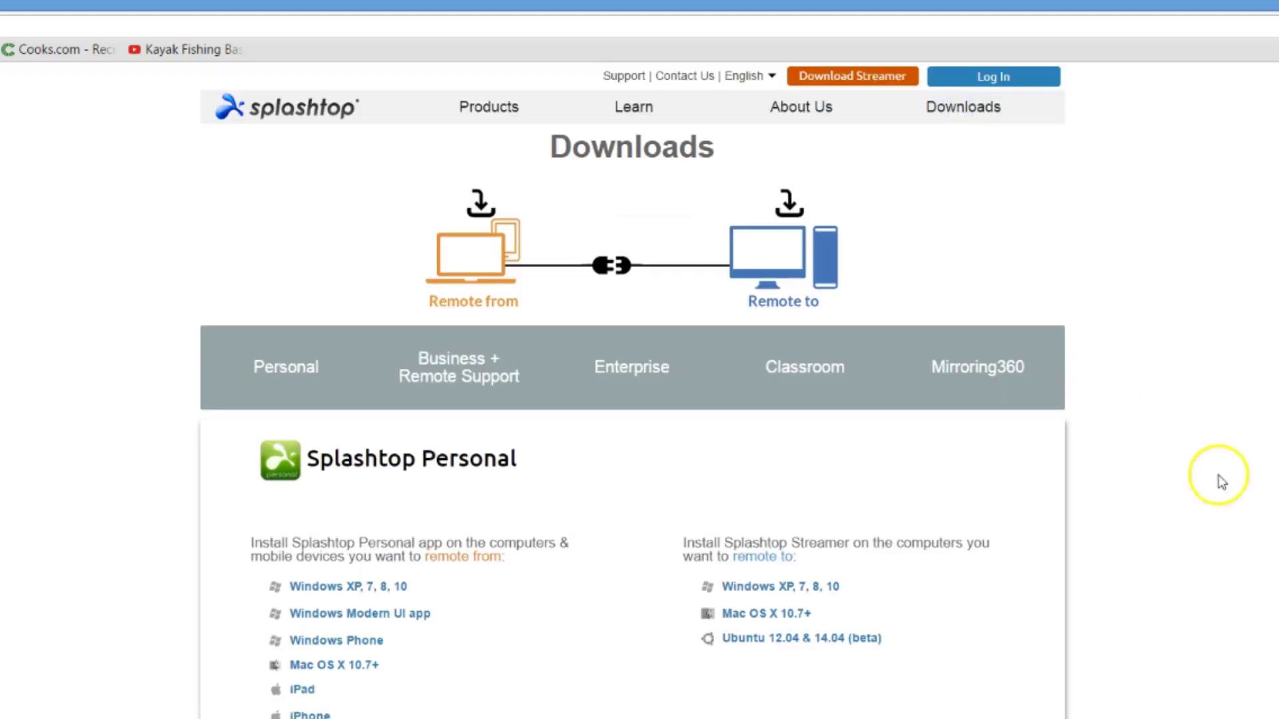
scroll(1024, 613, down, 8)
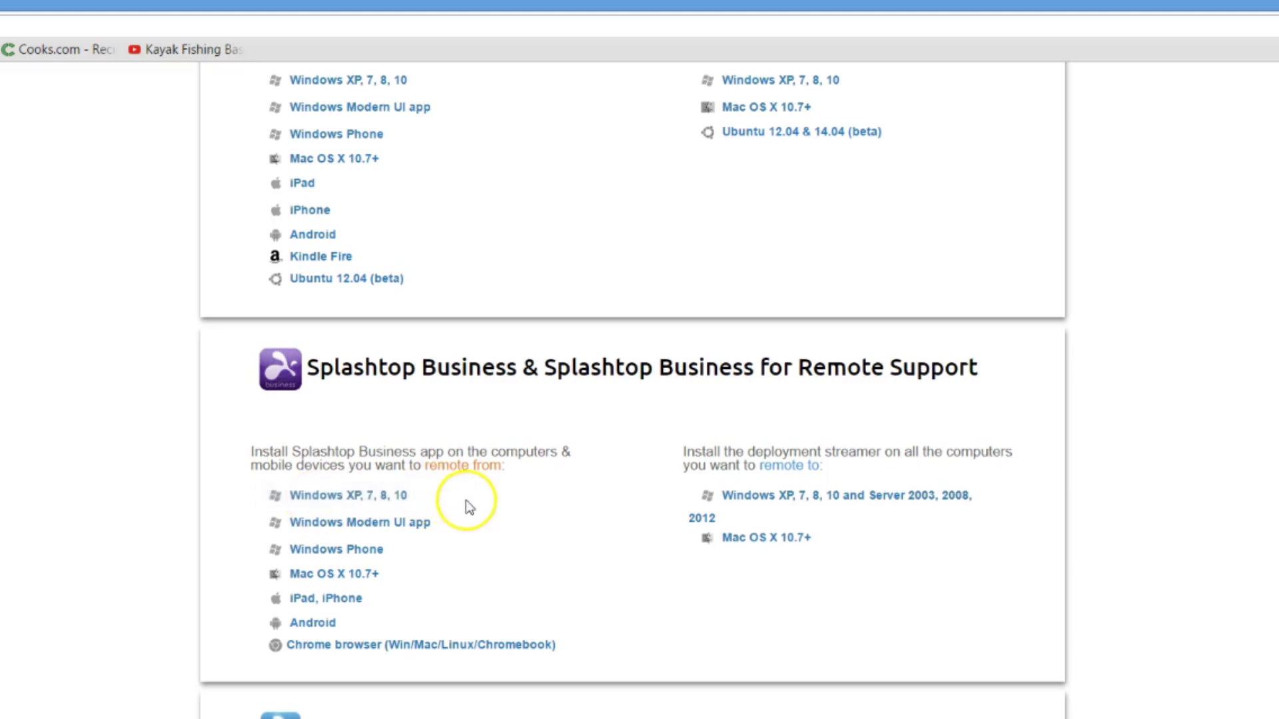
click(315, 501)
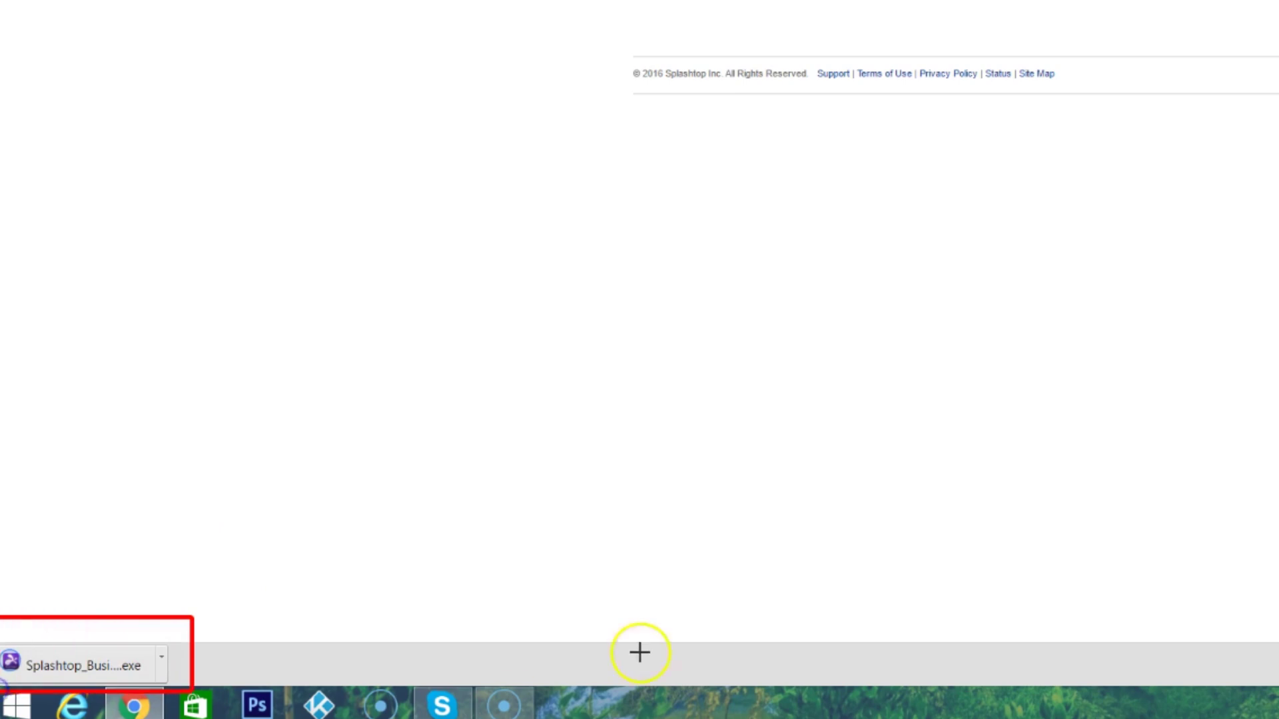
key(Escape)
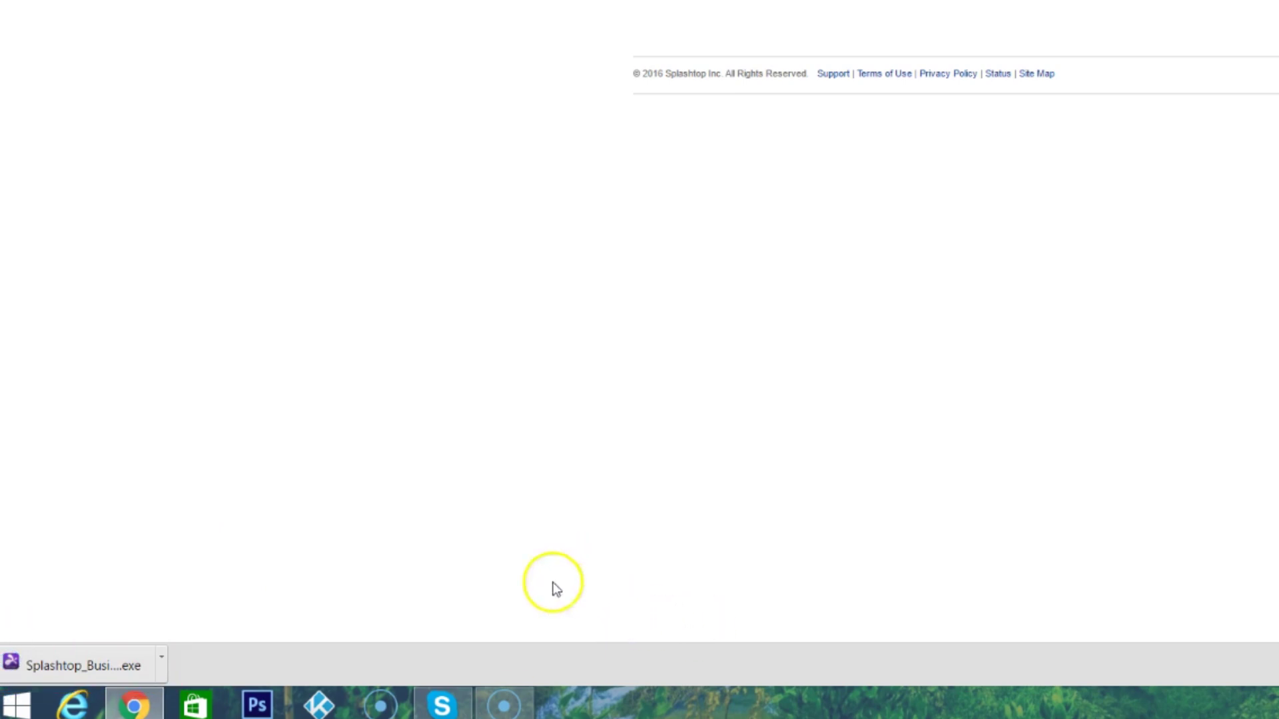
click(160, 666)
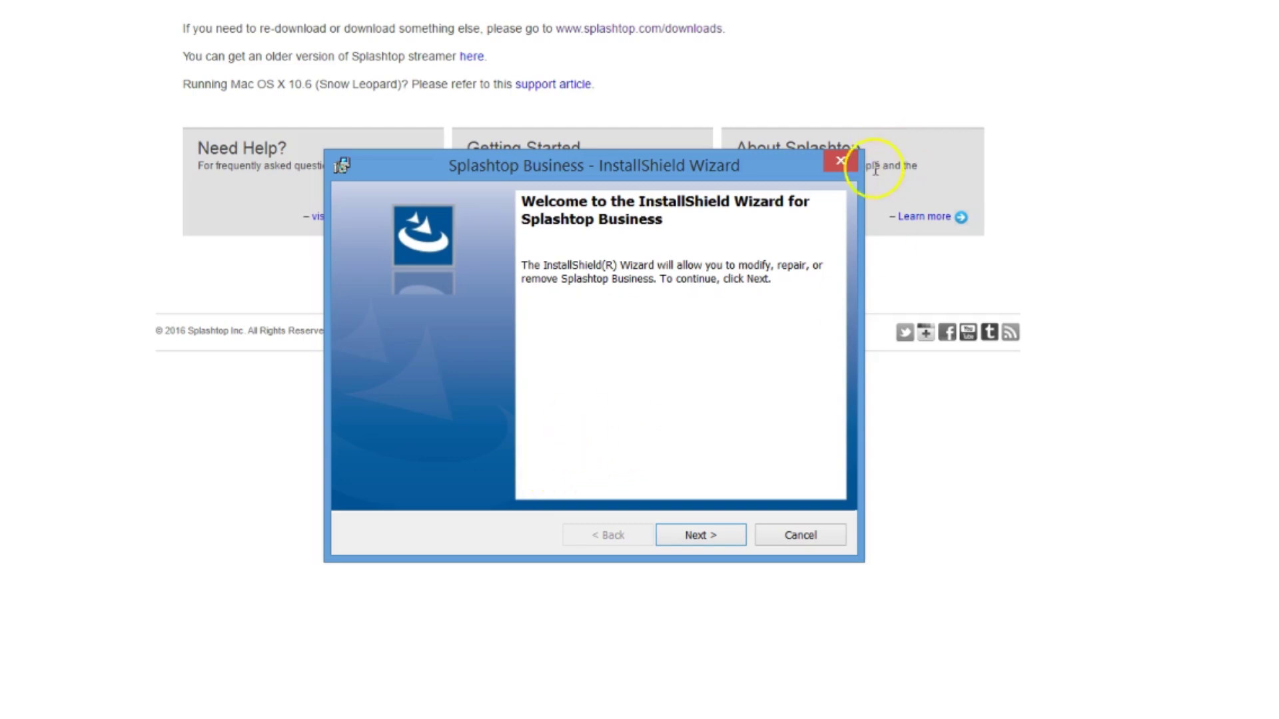
click(826, 160)
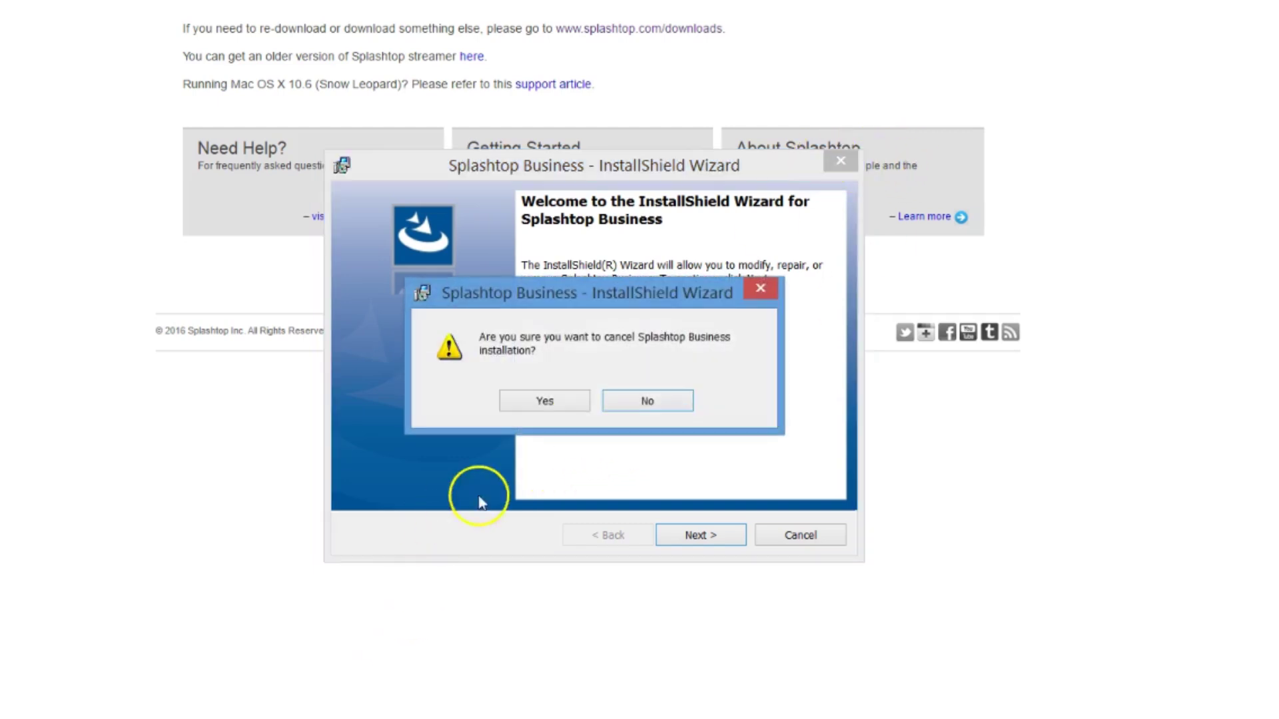
click(767, 288)
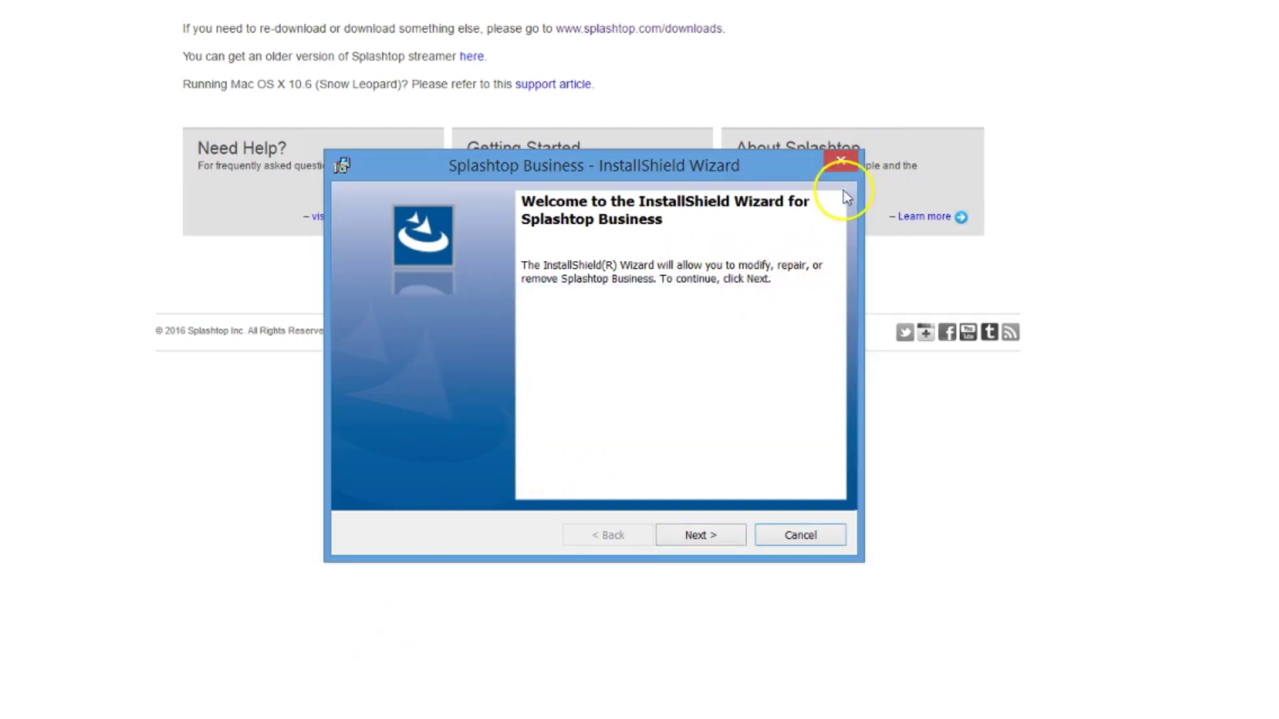
click(696, 536)
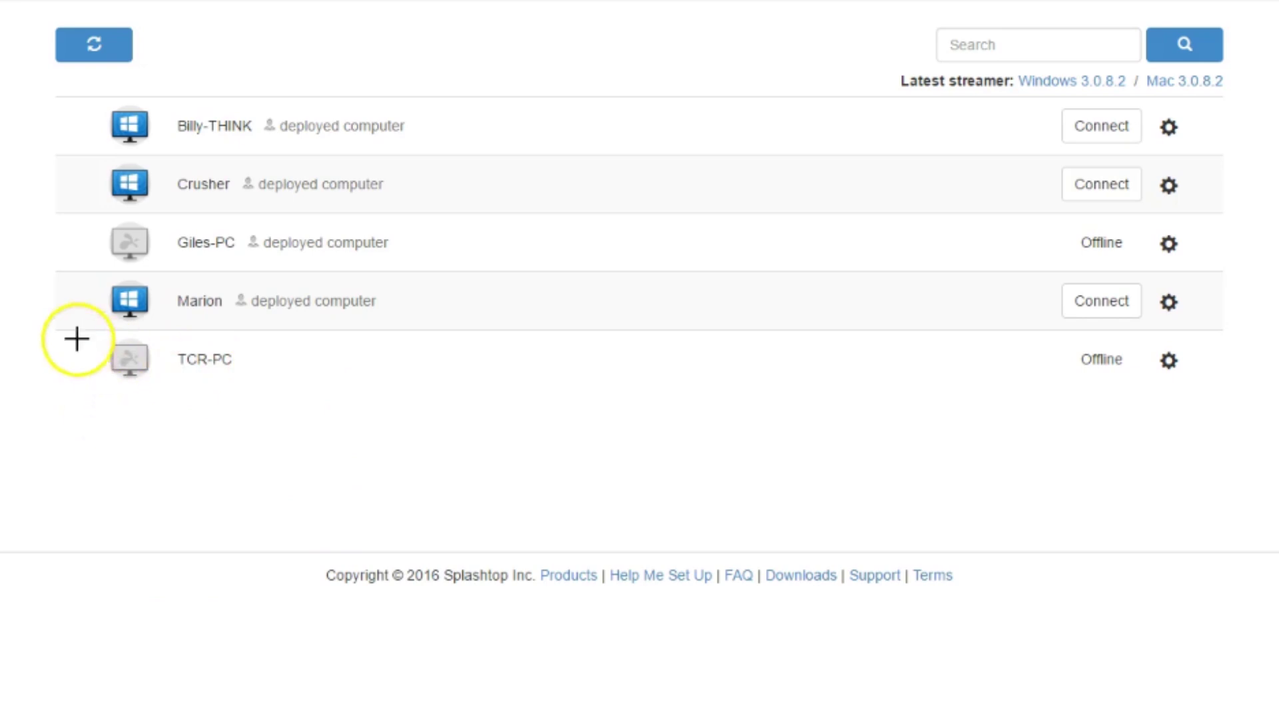
- Outline an area of the Computers list while waiting for TCR-PC to come online
mouse_move(29, 326)
mouse_down()
mouse_move(164, 368)
mouse_move(343, 383)
mouse_up()
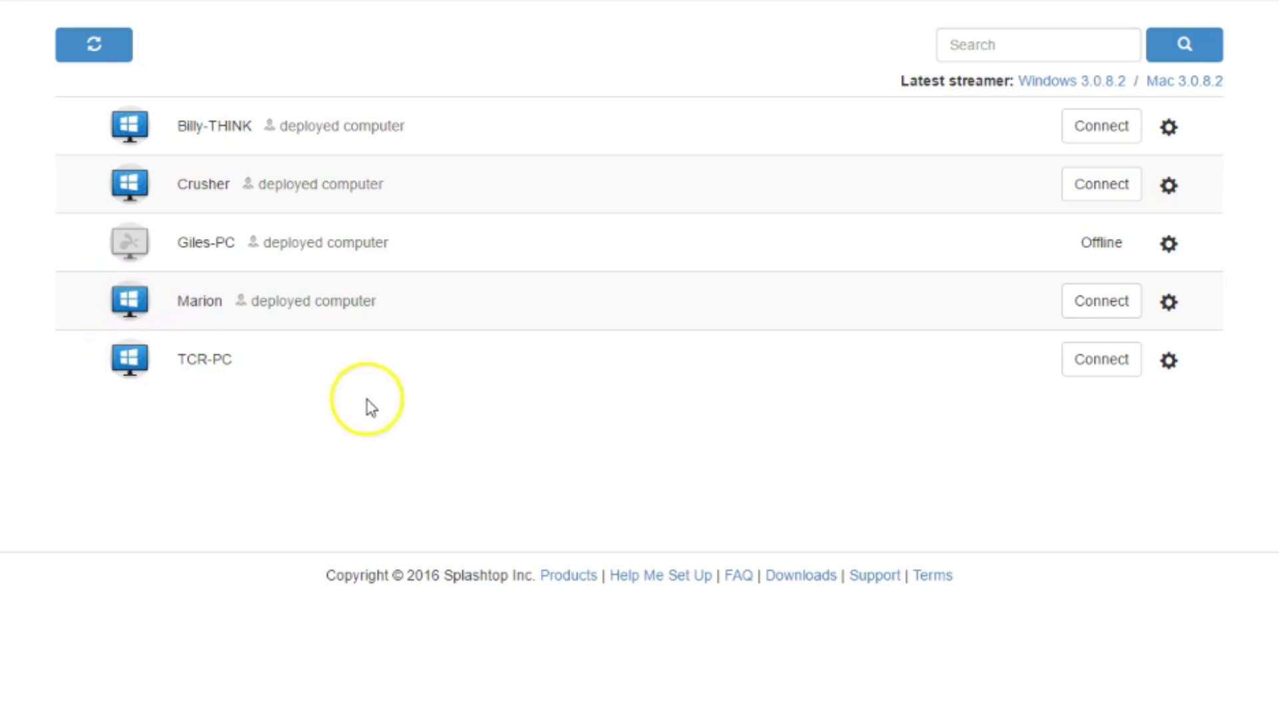
- Connect to TCR-PC in the Splashtop Business app, maximize the session and expand its toolbar
click(1100, 363)
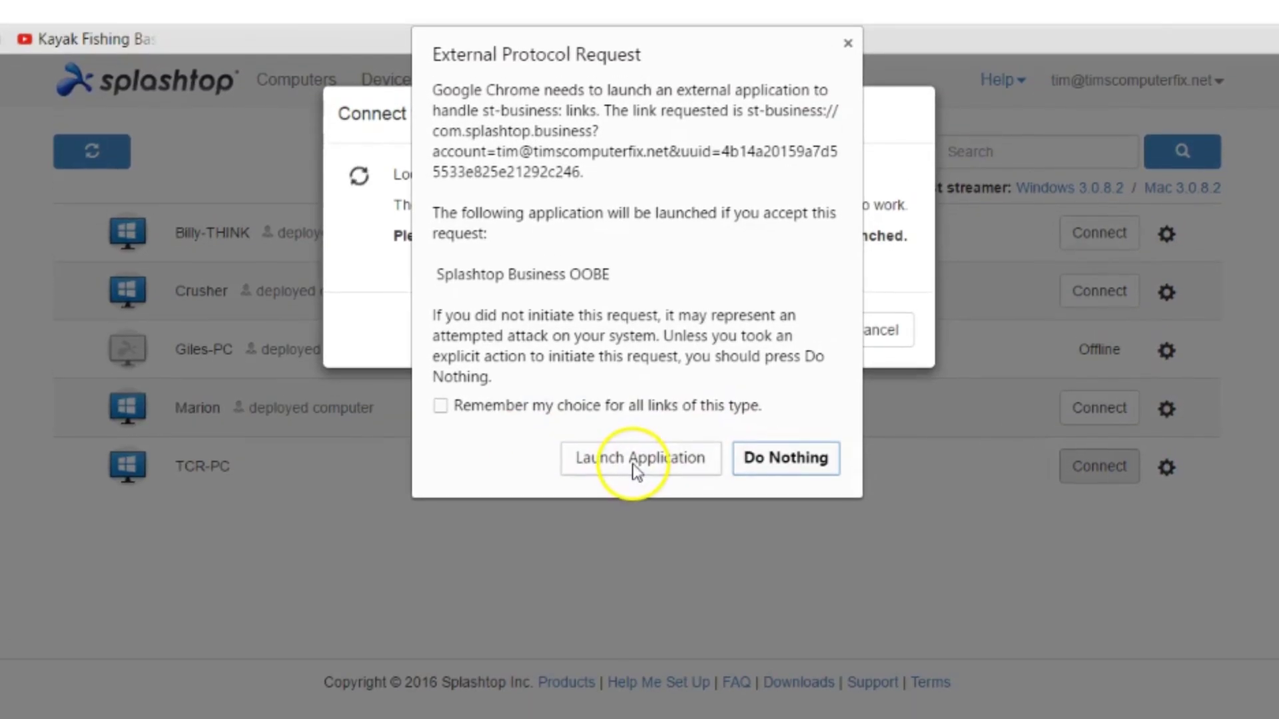
click(638, 459)
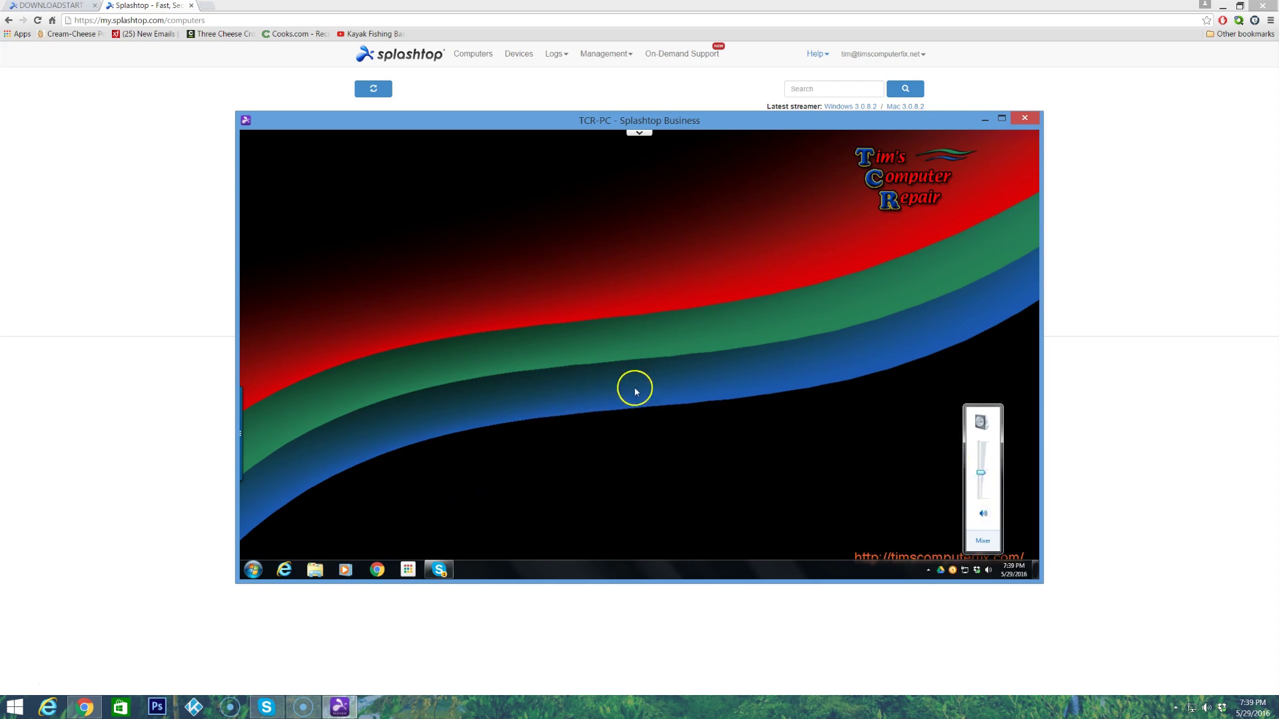
click(1004, 120)
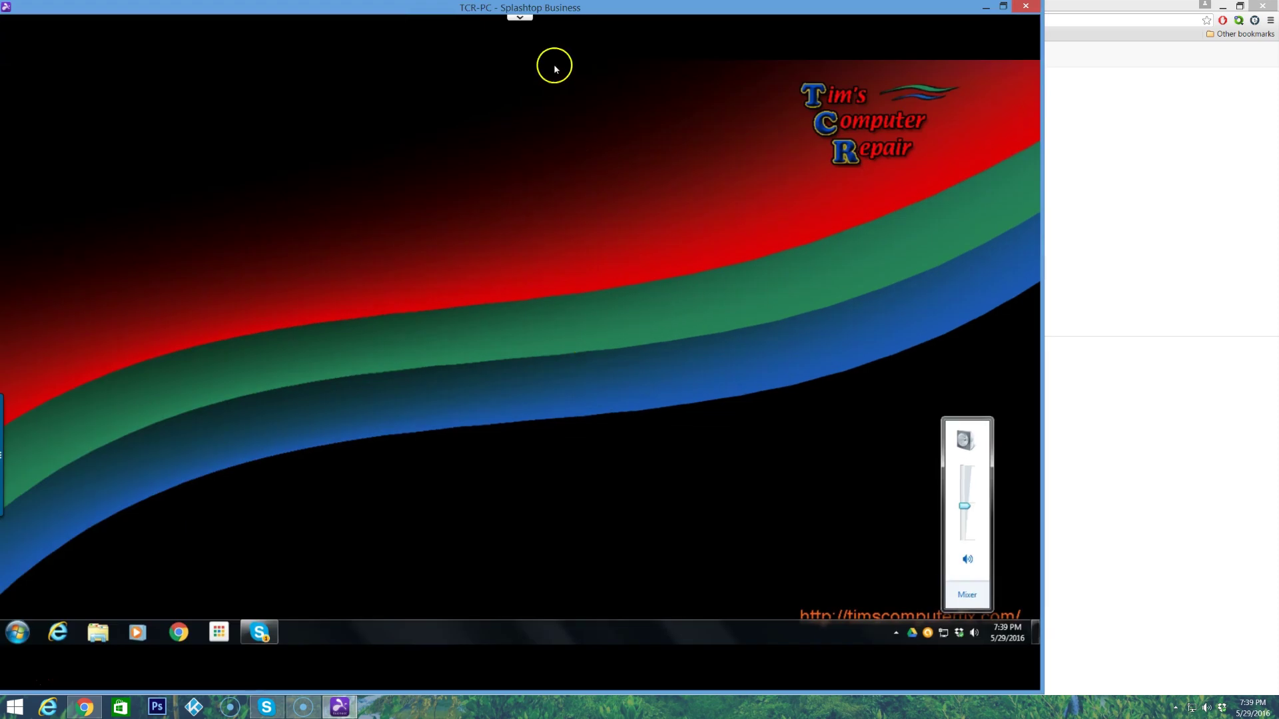
click(520, 18)
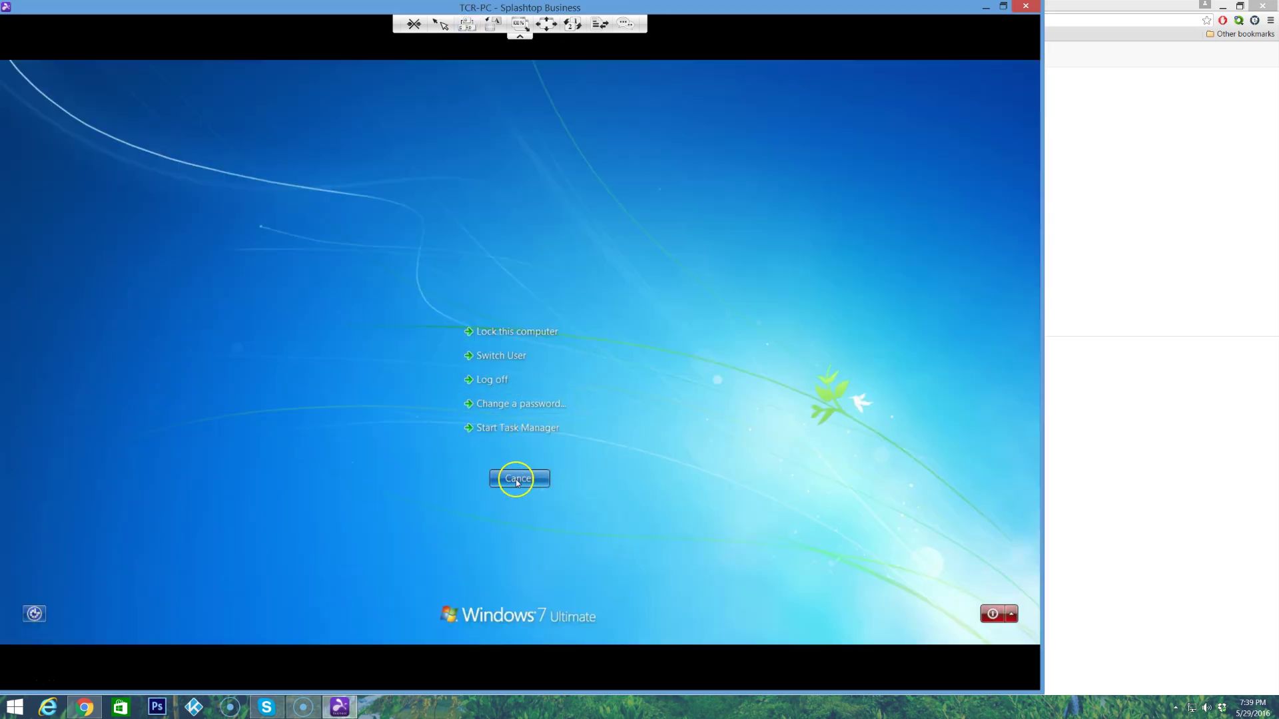
- Cancel the remote security screen and toggle full screen on and back off
click(517, 480)
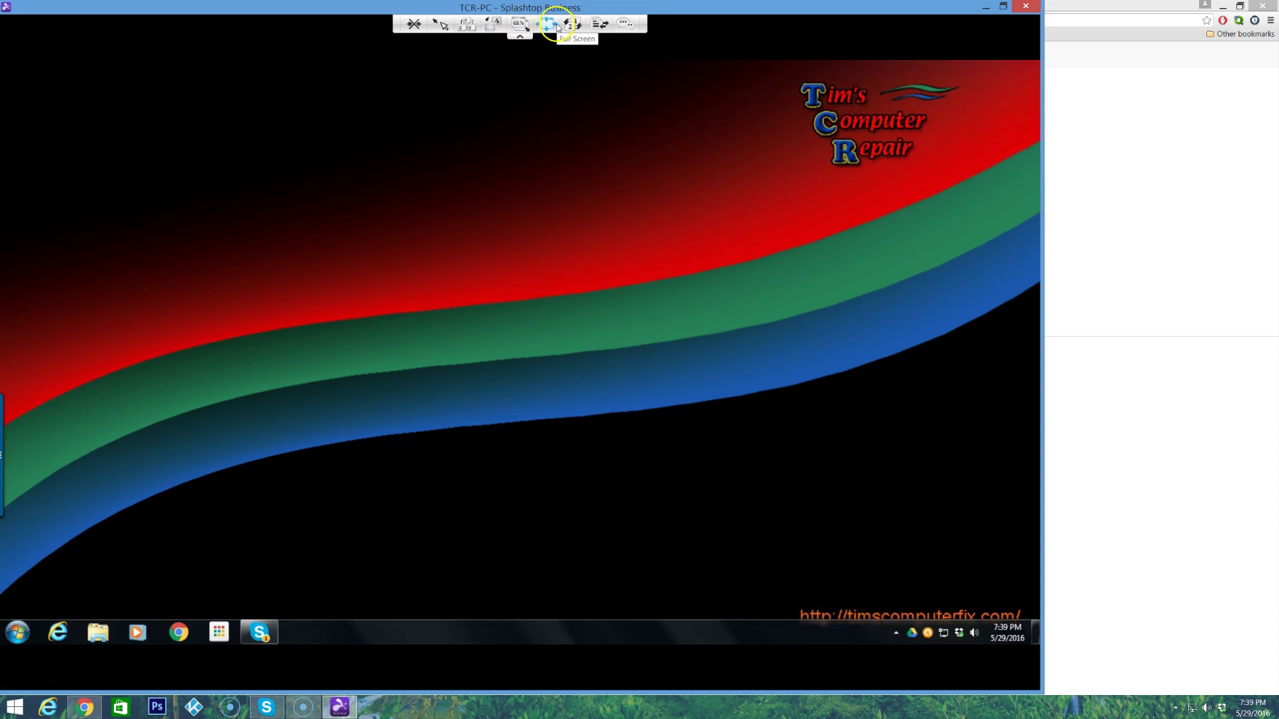
click(548, 25)
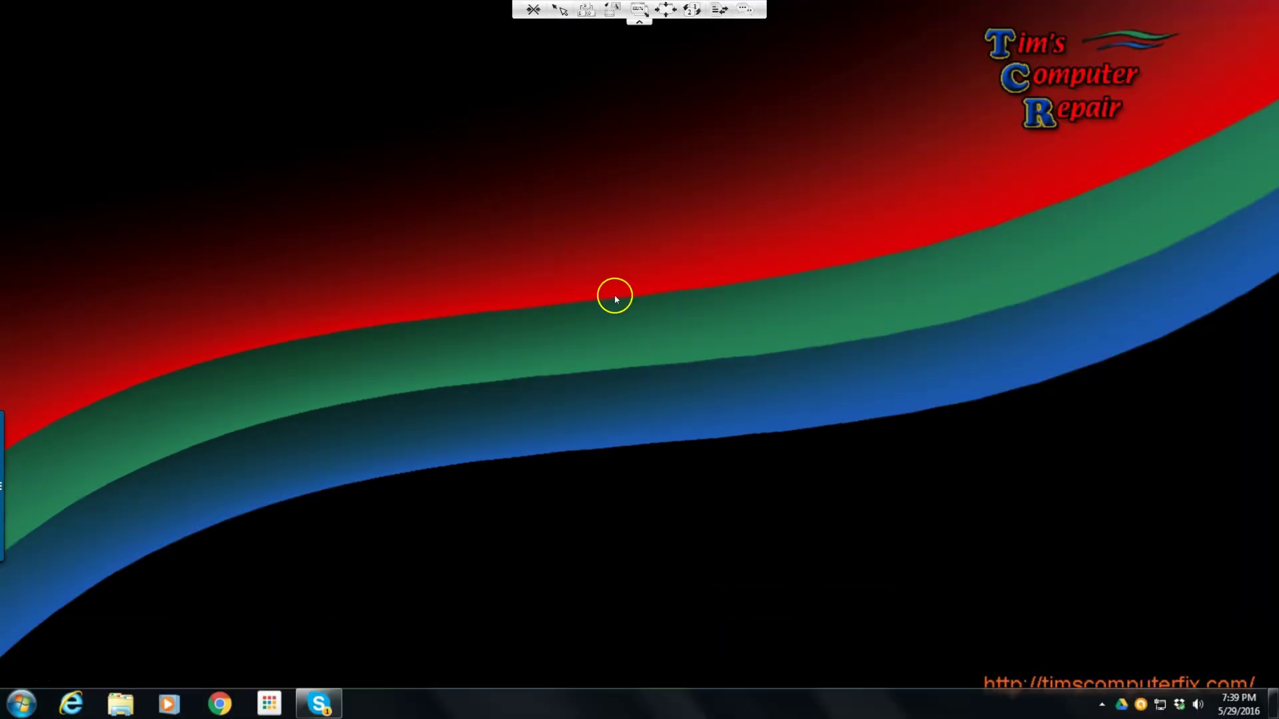
click(664, 10)
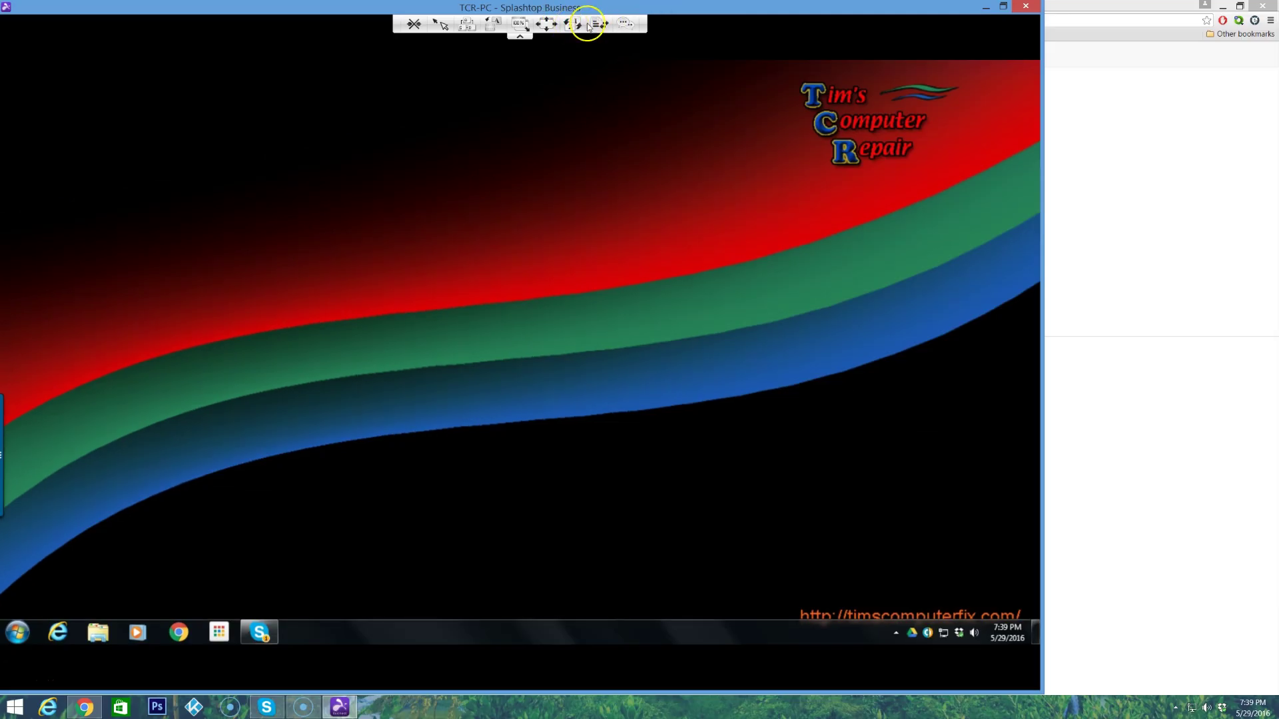
- Open and close the File Transfer window, then expand the session toolbar again
click(604, 26)
click(595, 25)
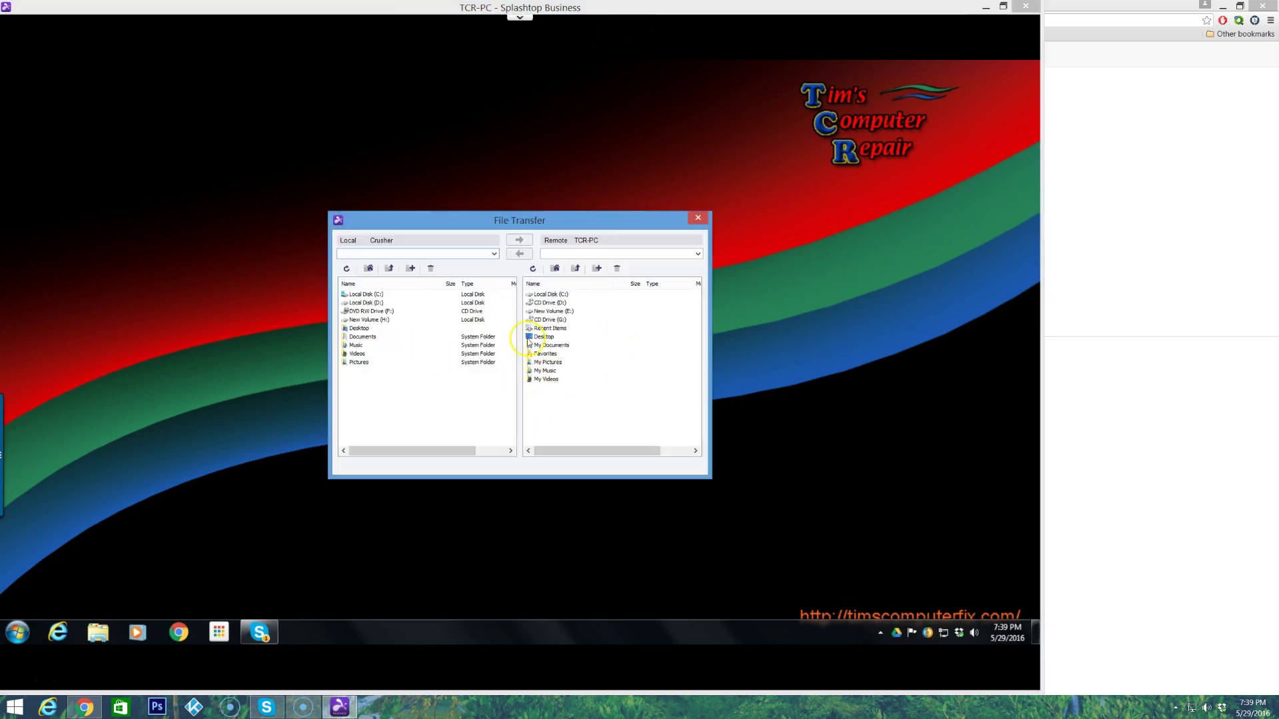
click(699, 217)
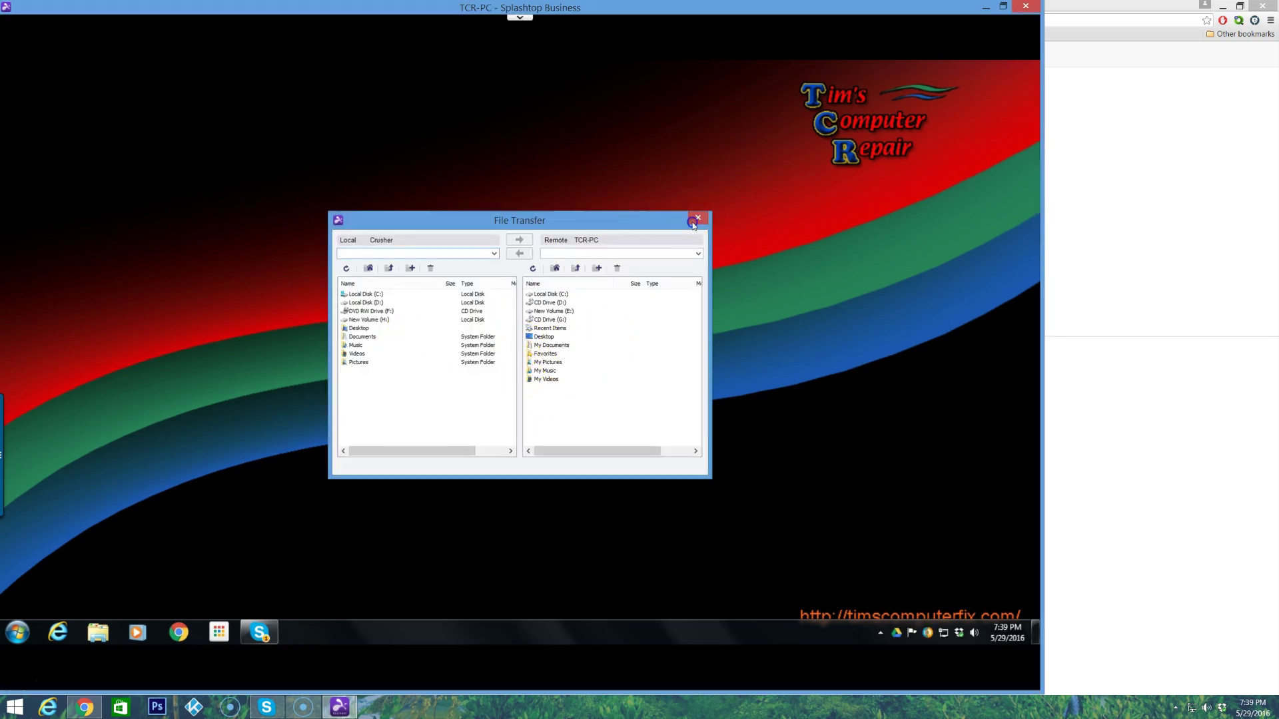
click(520, 20)
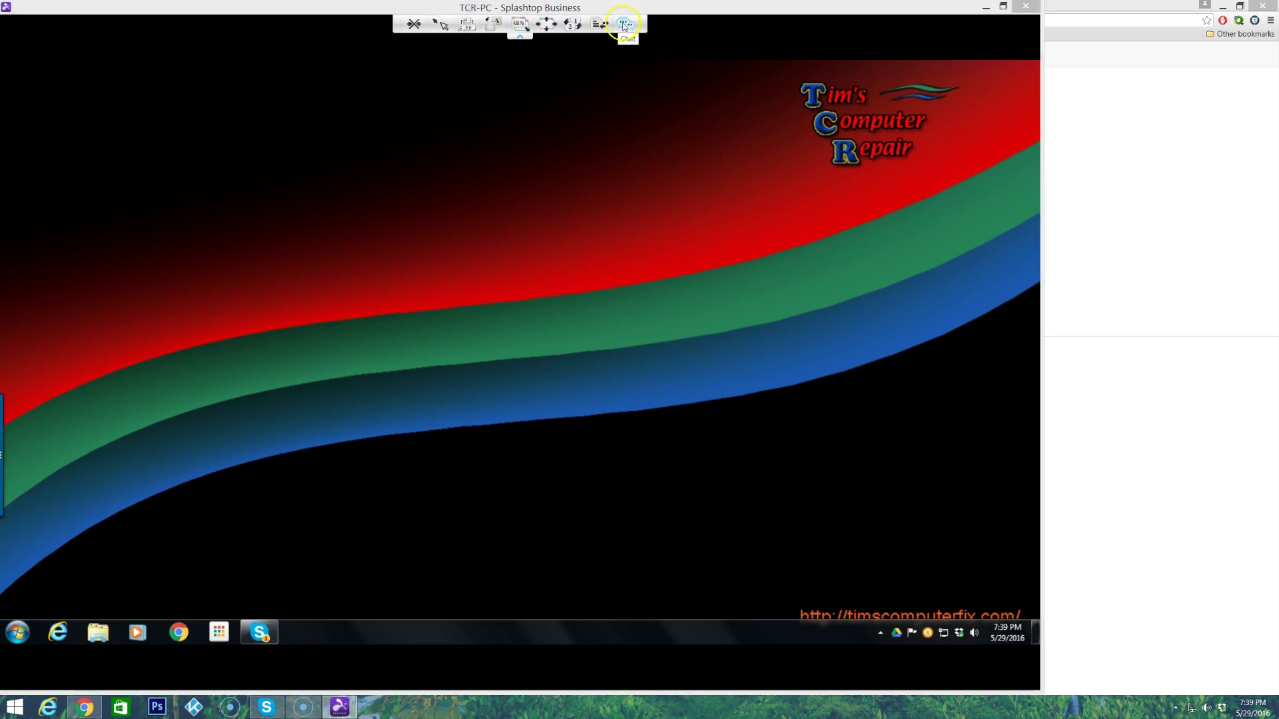
click(524, 532)
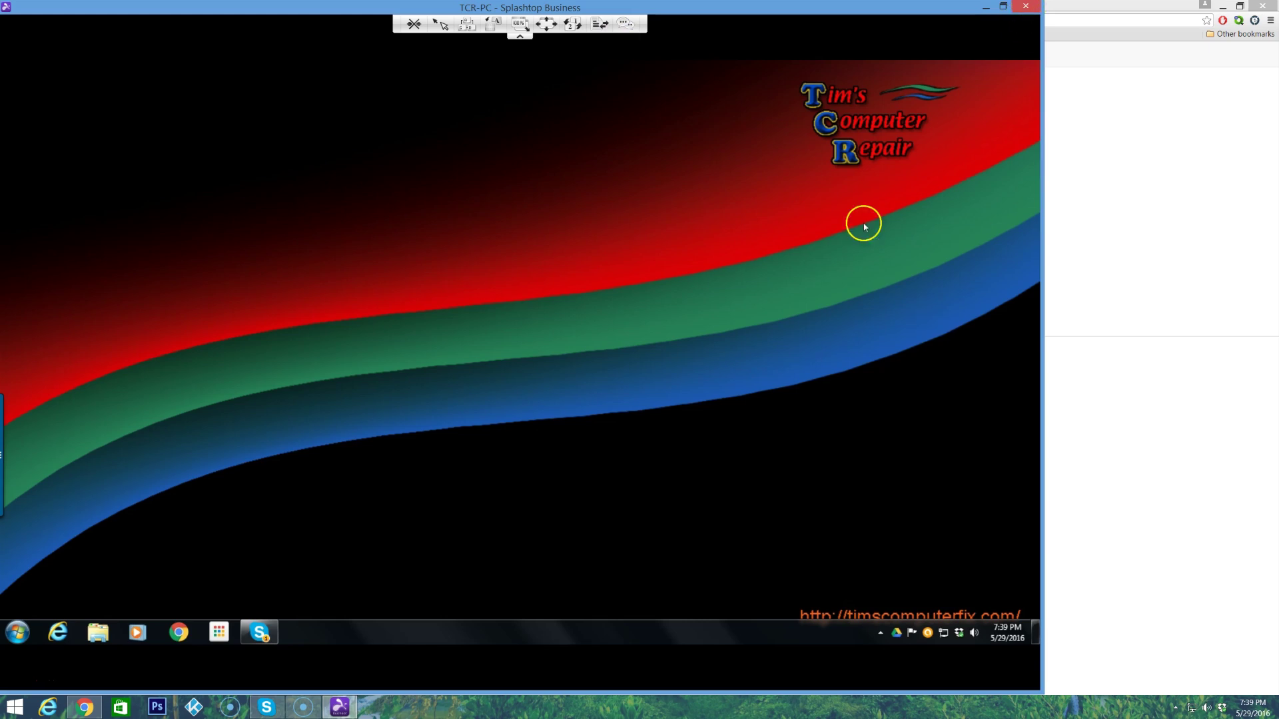
- End the TCR-PC session and cycle through Chrome tabs, finishing on the splashtop.com homepage
click(1029, 8)
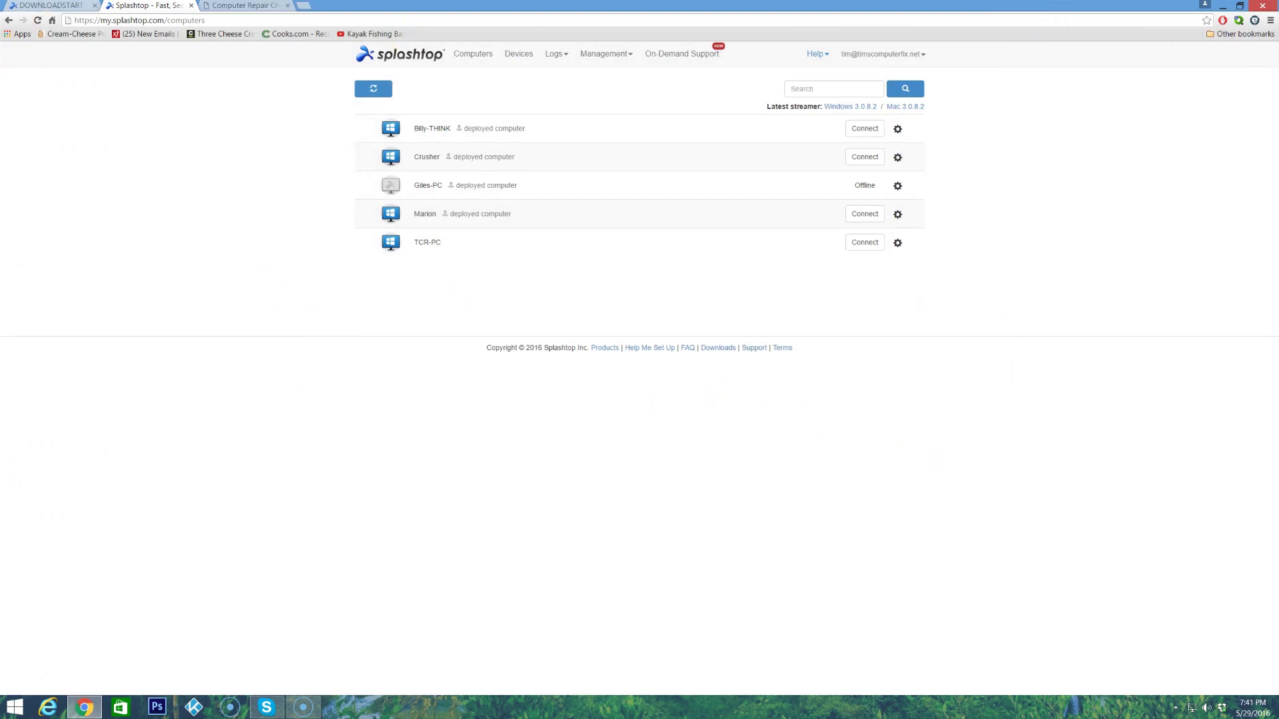
click(50, 5)
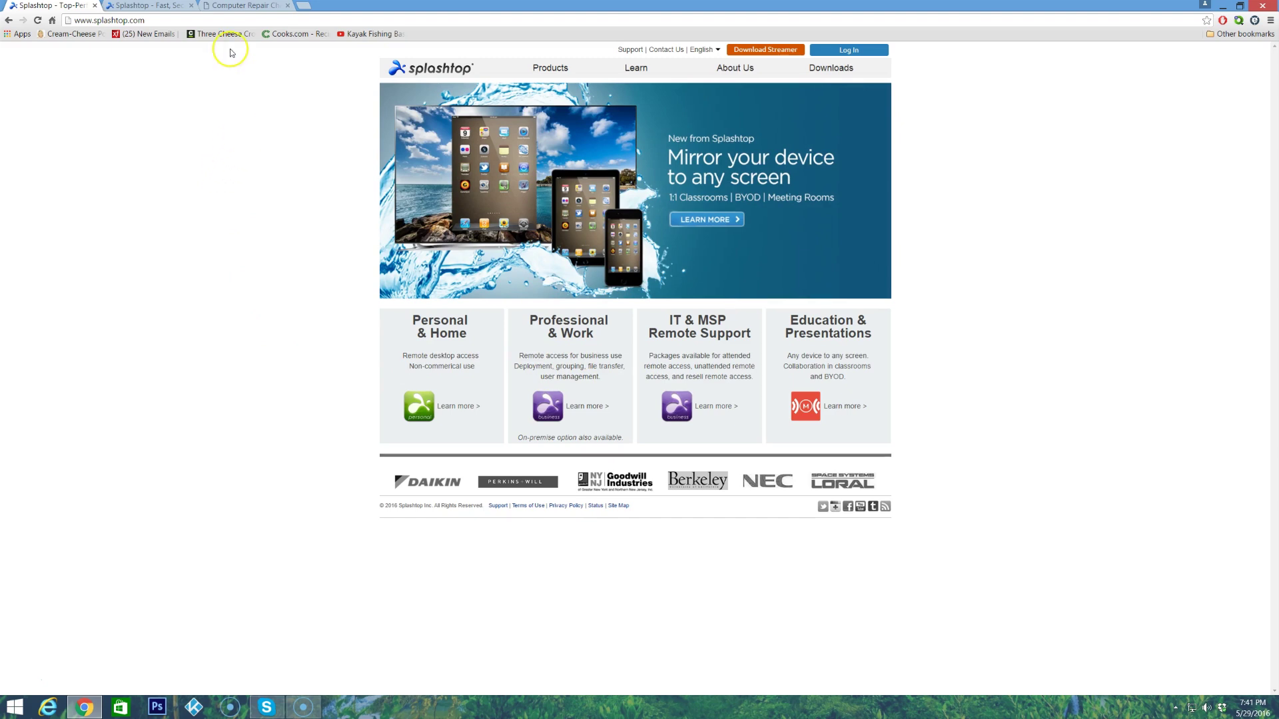
click(264, 8)
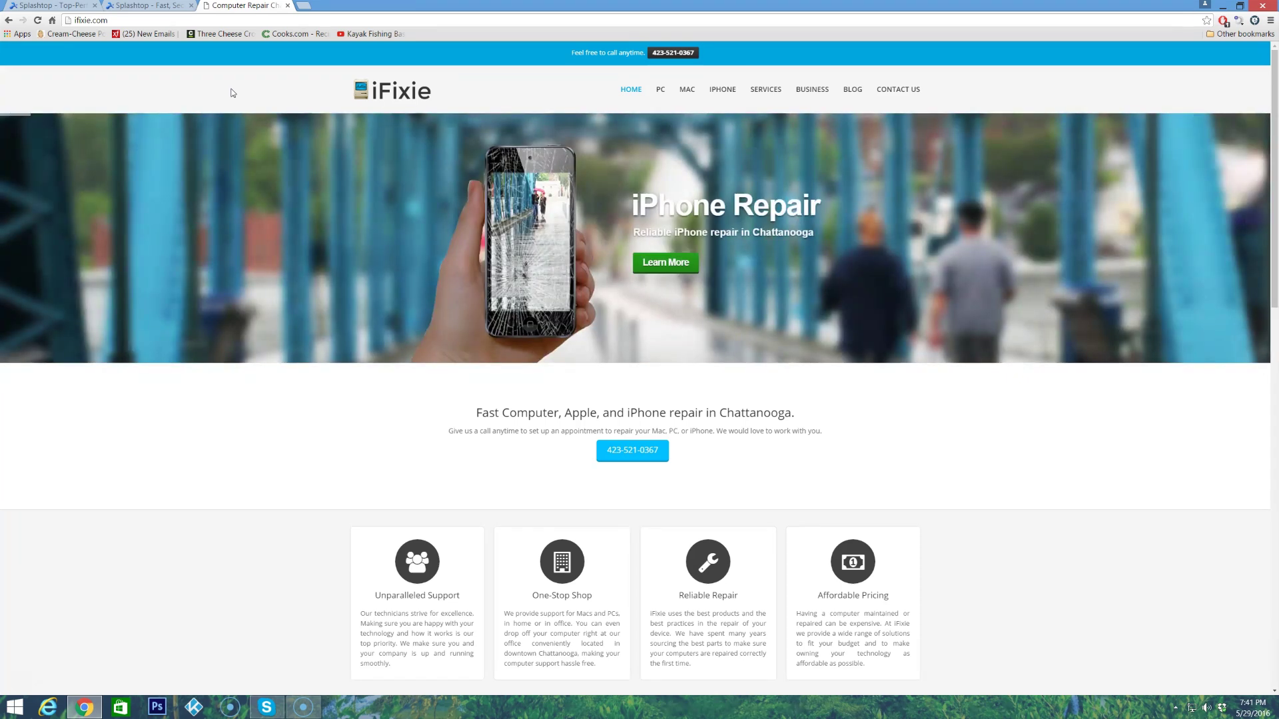
click(123, 6)
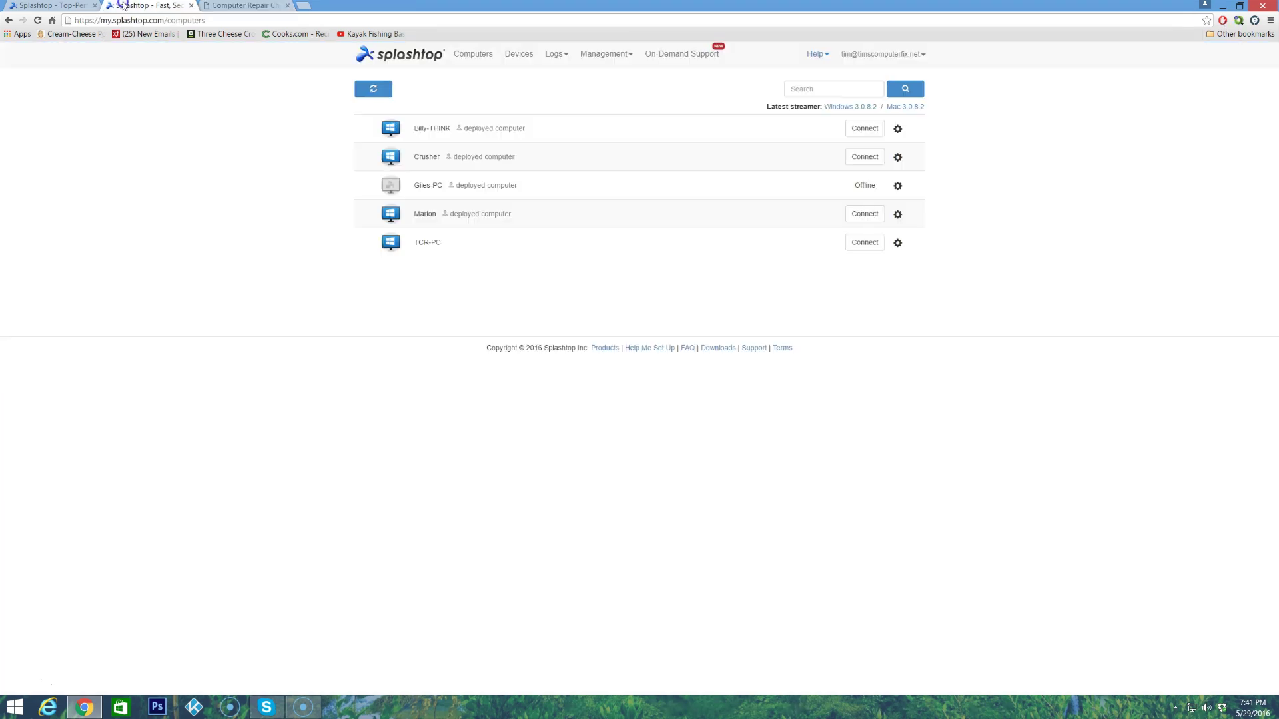
click(58, 5)
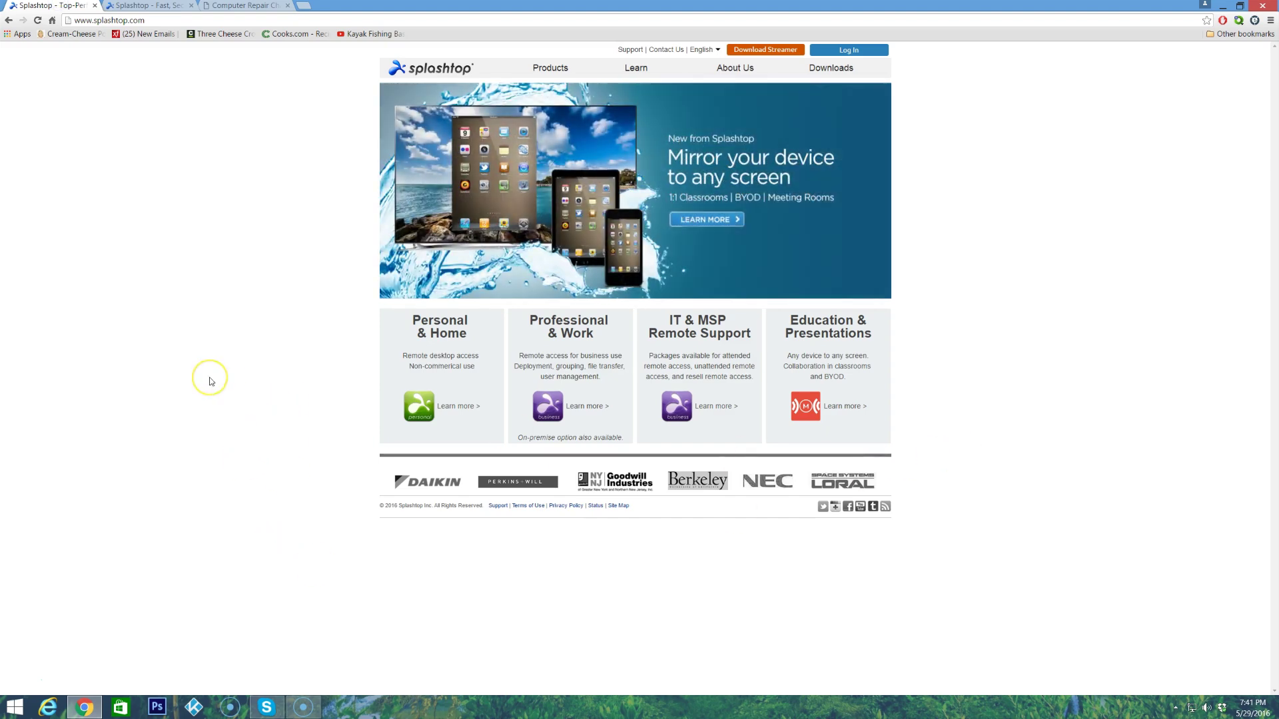